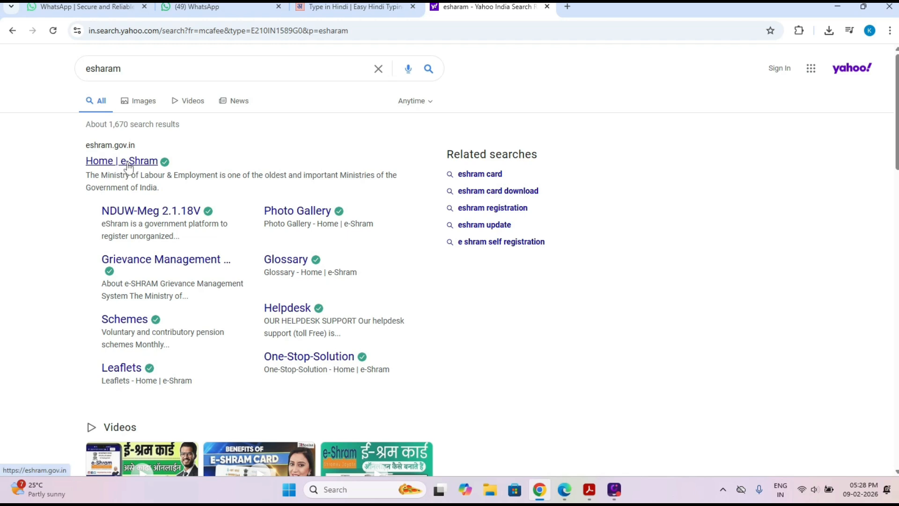
Open the e-Shram website from the search results, enter its main page and go to the eShram registration form.
{"action": "left_click", "coordinate": [128, 162]}
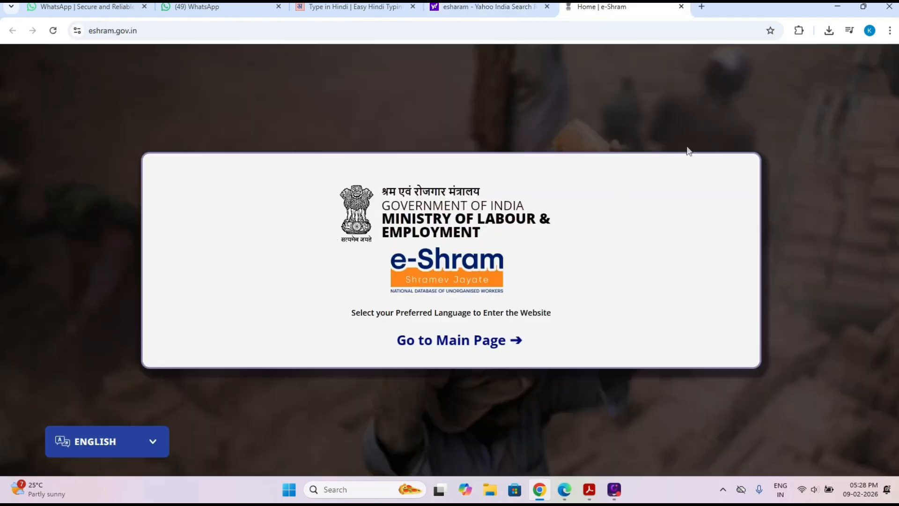
{"action": "left_click", "coordinate": [452, 344]}
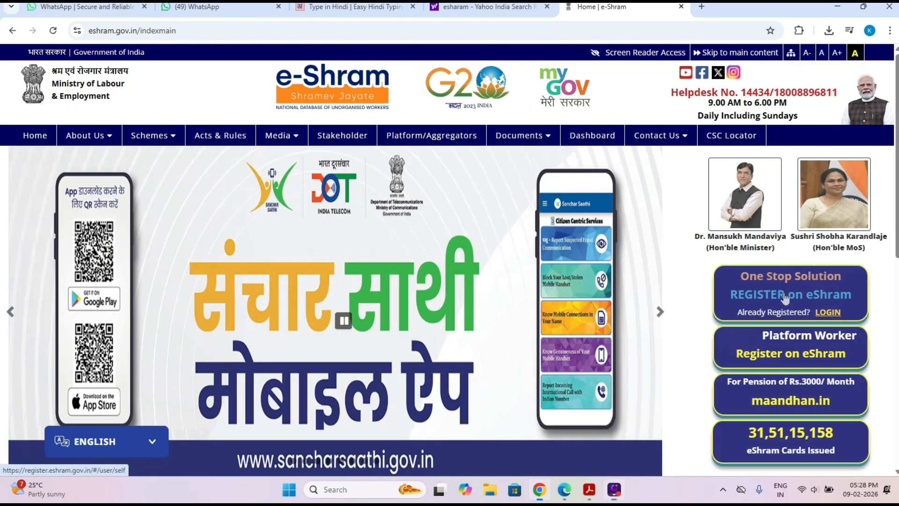
{"action": "left_click", "coordinate": [786, 294]}
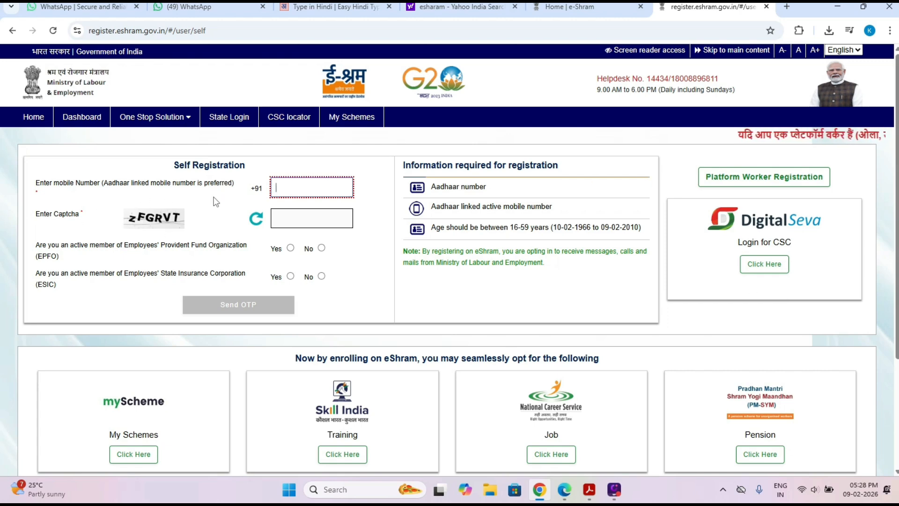
Enter the Aadhaar-linked mobile number and the displayed captcha text in the self-registration form.
{"action": "left_click", "coordinate": [295, 191]}
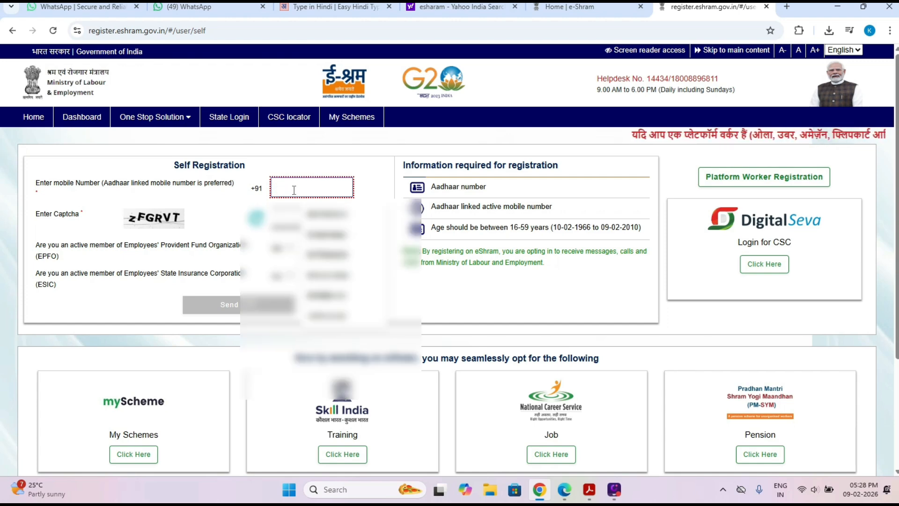
{"action": "left_click", "coordinate": [402, 285]}
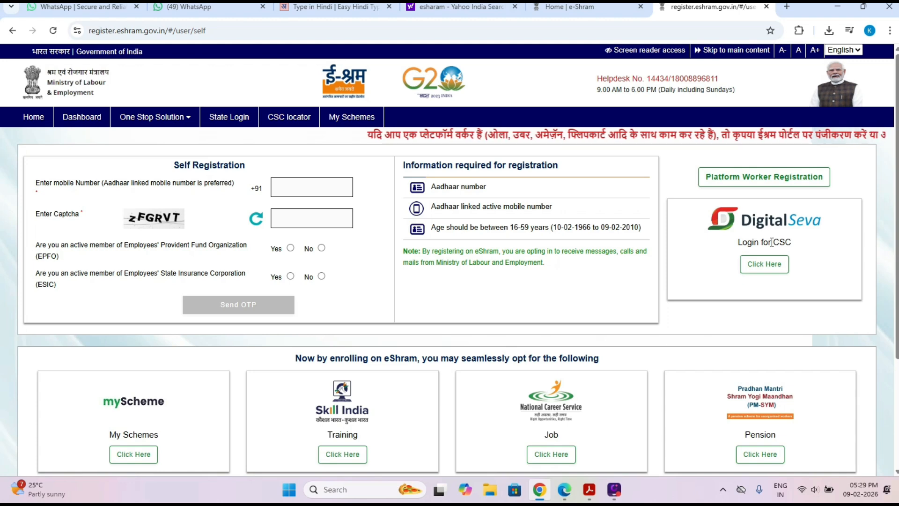
{"action": "left_click", "coordinate": [298, 189]}
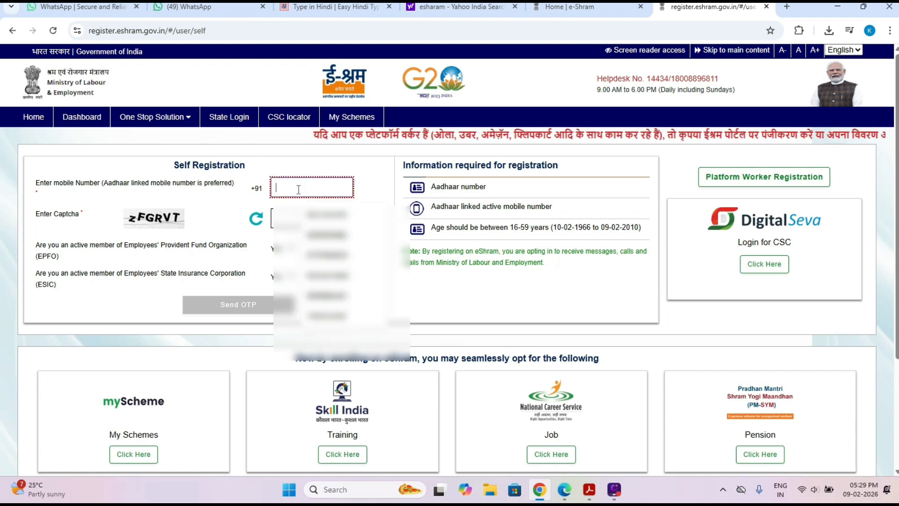
{"action": "left_click", "coordinate": [223, 200]}
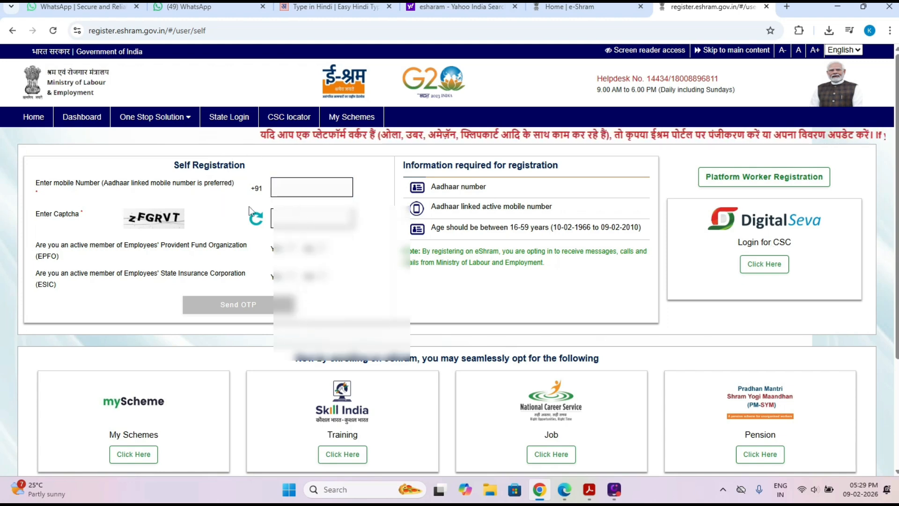
{"action": "left_click", "coordinate": [281, 216]}
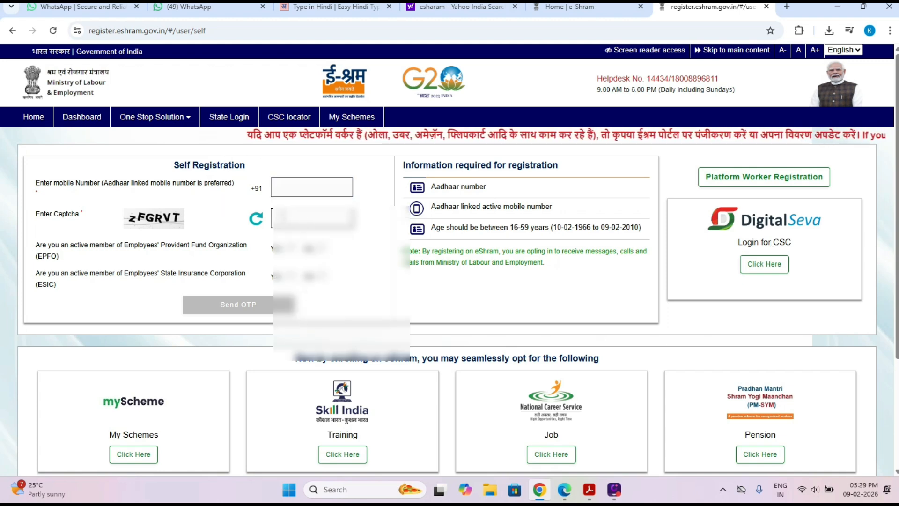
{"action": "left_click", "coordinate": [237, 214]}
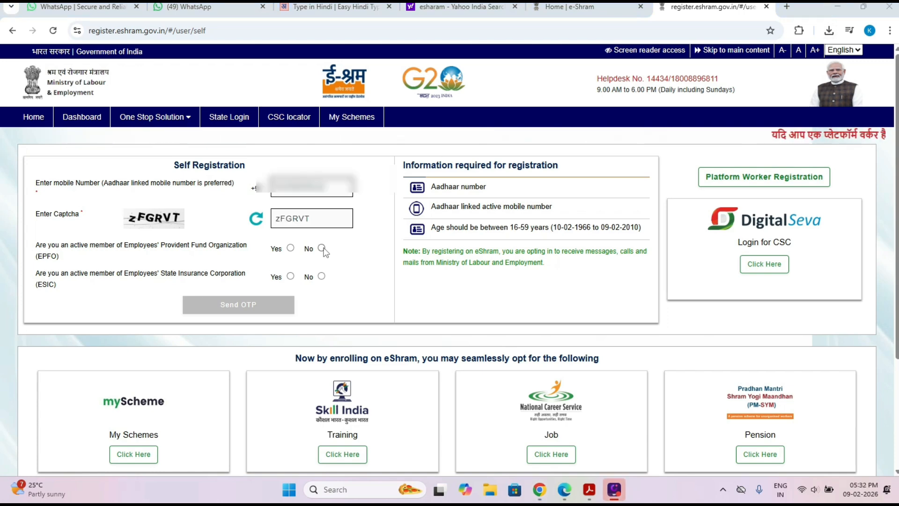
Answer No to both EPFO and ESIC membership and request the OTP.
{"action": "left_click", "coordinate": [322, 248]}
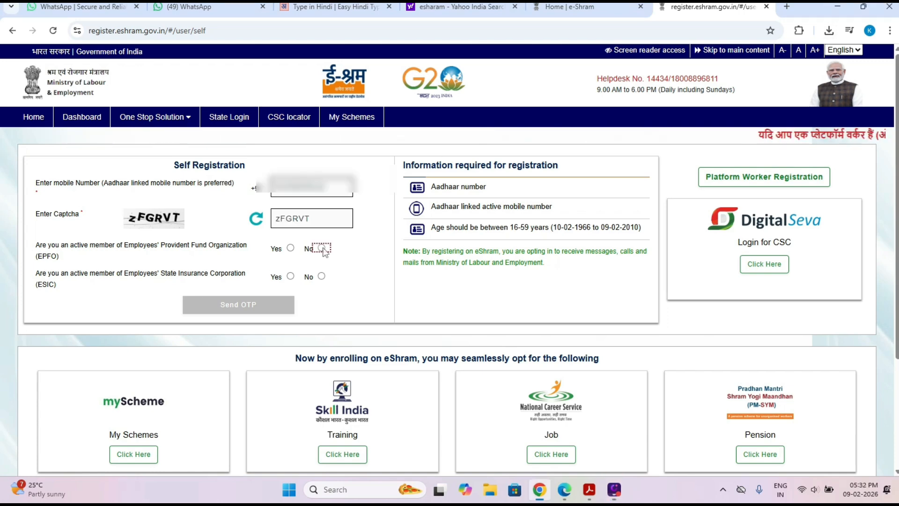
{"action": "left_click", "coordinate": [322, 276]}
{"action": "left_click", "coordinate": [245, 305]}
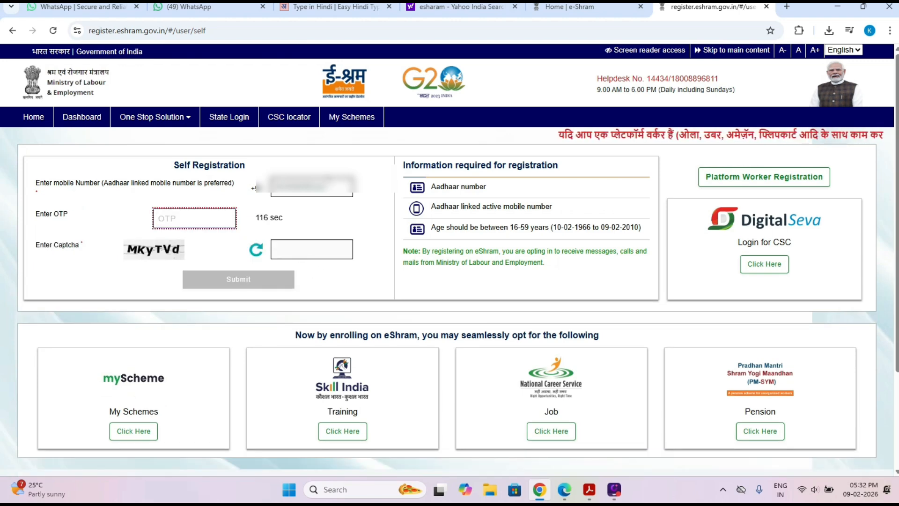
Enter the OTP received on the mobile number and the captcha text, and submit the self-registration form.
{"action": "left_click", "coordinate": [322, 187]}
{"action": "left_click", "coordinate": [233, 222]}
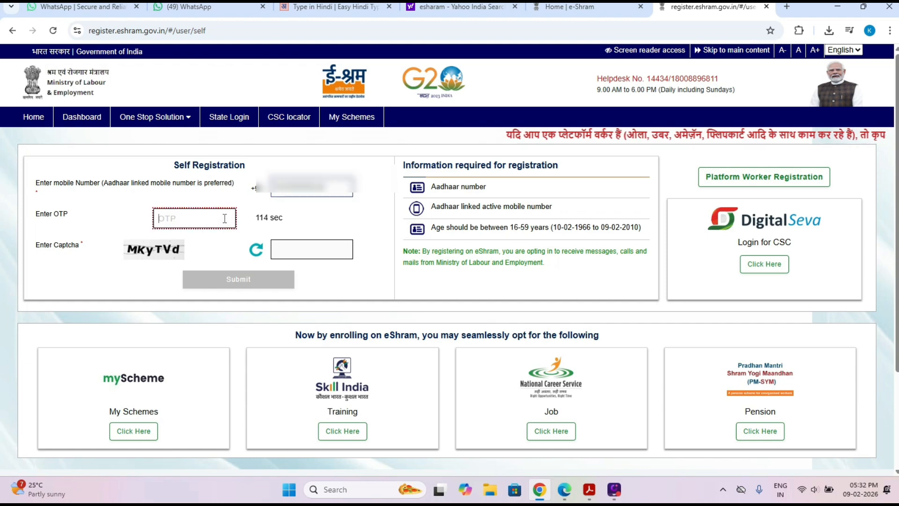
{"action": "left_click", "coordinate": [302, 250]}
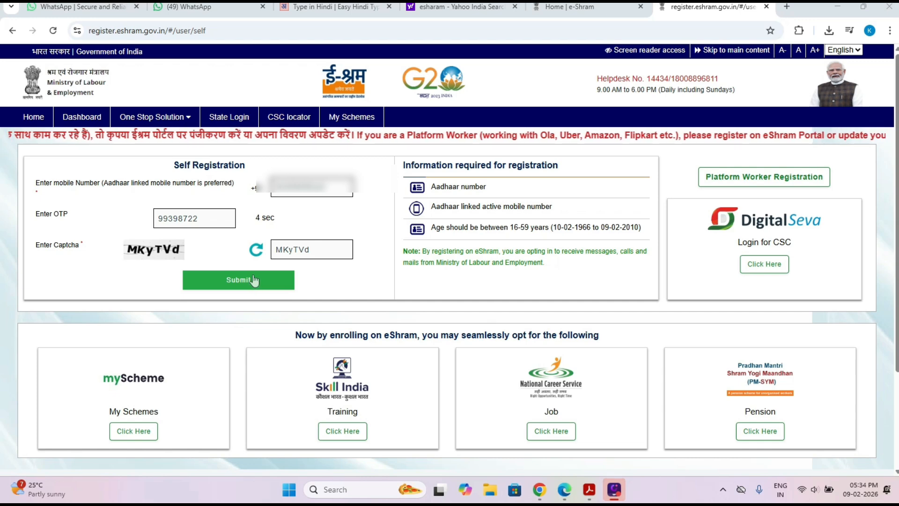
{"action": "left_click", "coordinate": [253, 280]}
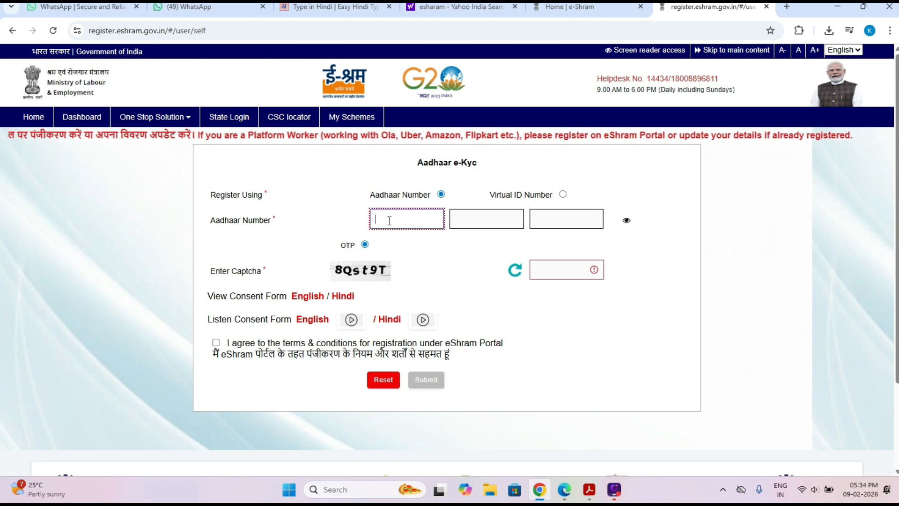
Enter the Aadhaar number and captcha text in the e-KYC form, agree to the terms and conditions, and submit it.
{"action": "left_click", "coordinate": [462, 220]}
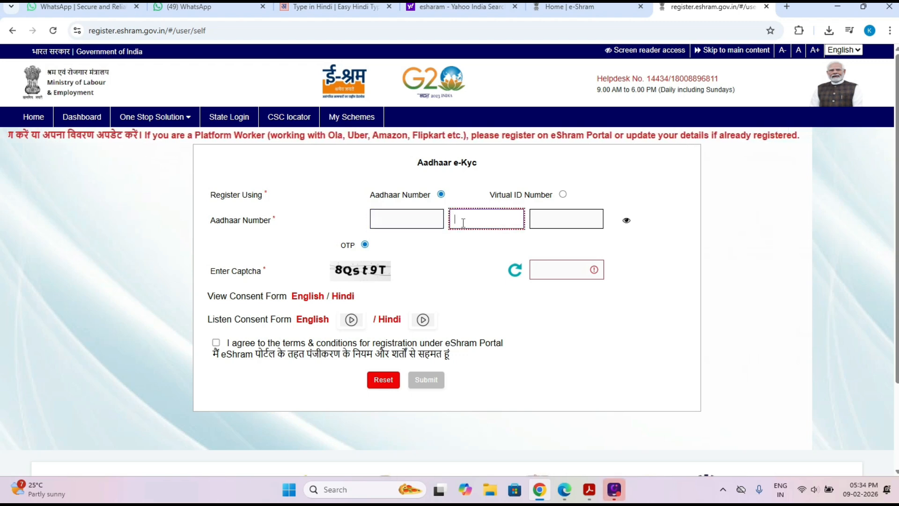
{"action": "left_click", "coordinate": [368, 273]}
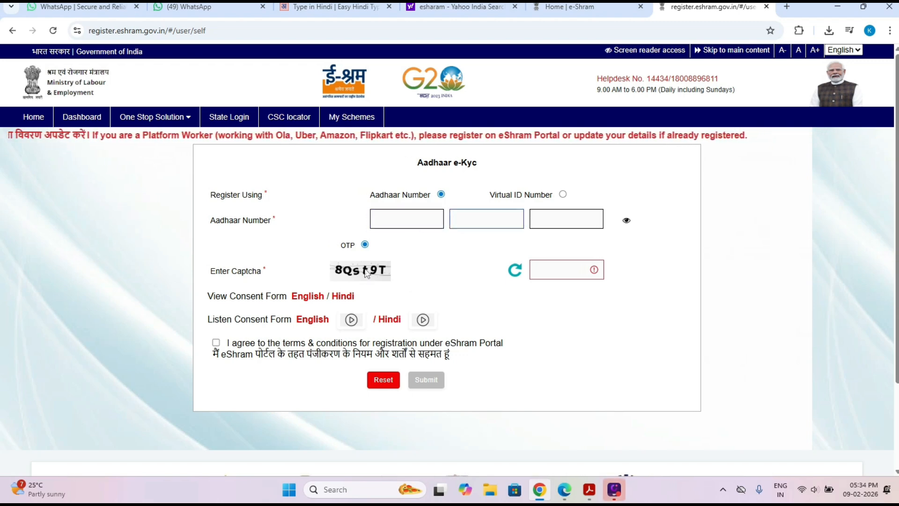
{"action": "left_click", "coordinate": [554, 268]}
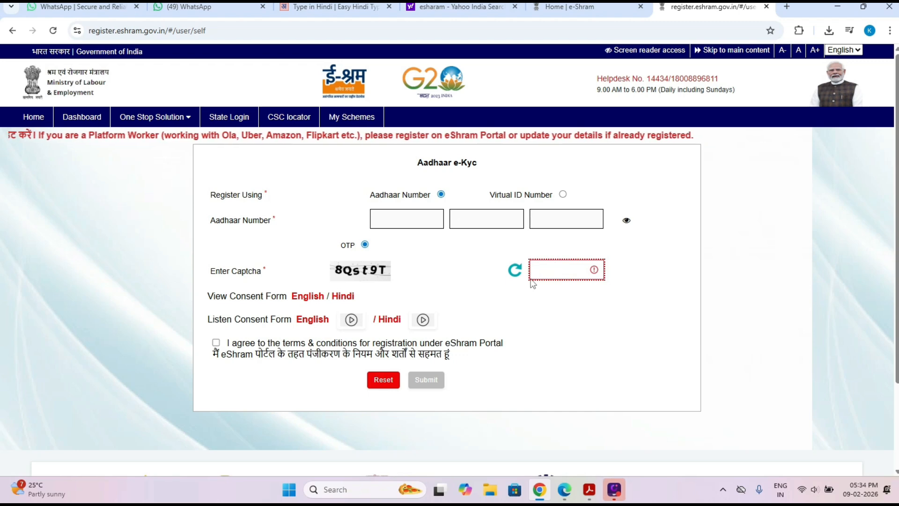
{"action": "left_click", "coordinate": [217, 342]}
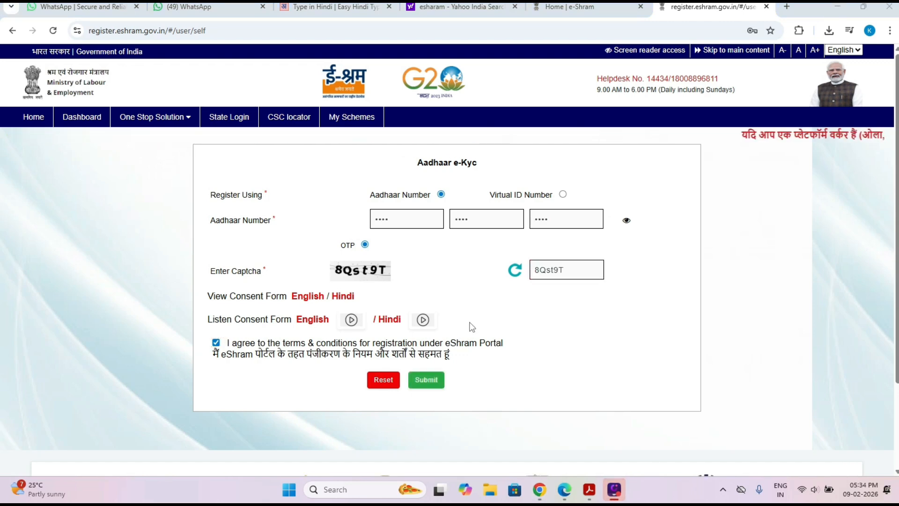
{"action": "left_click", "coordinate": [417, 383]}
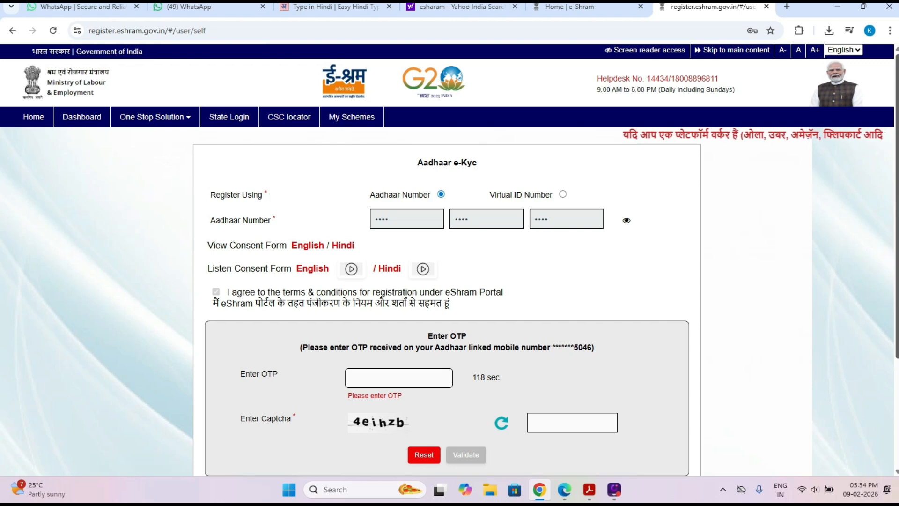
Validate the Aadhaar e-KYC with the received OTP and captcha text, and continue to enter the other details.
{"action": "scroll", "coordinate": [405, 296], "scroll_direction": "down", "scroll_amount": 3}
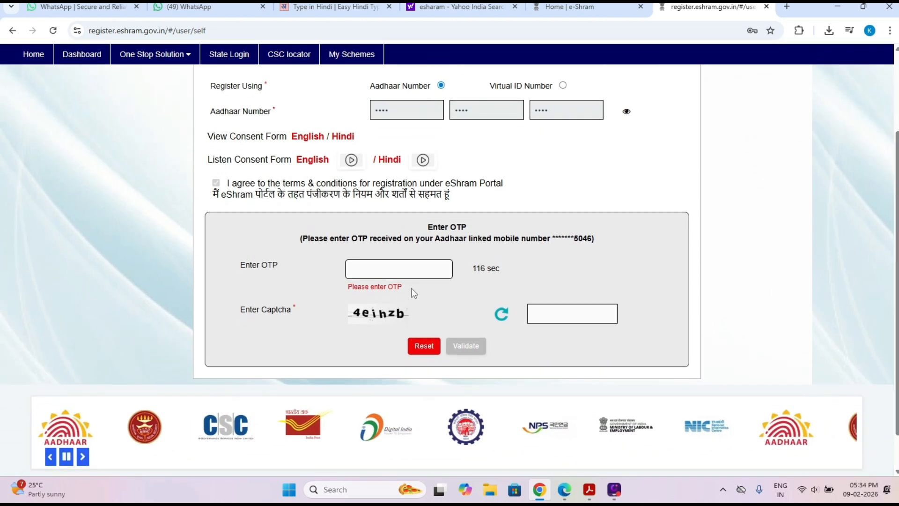
{"action": "left_click", "coordinate": [395, 268]}
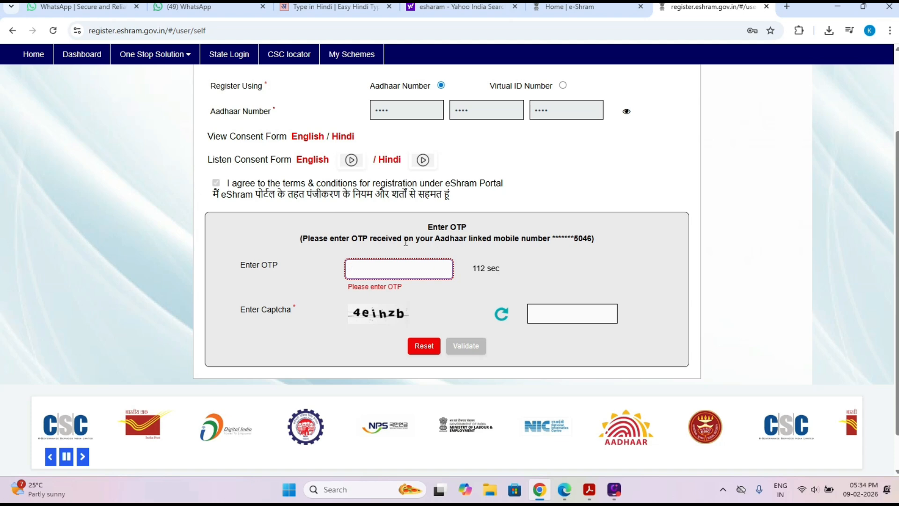
{"action": "left_click_drag", "start_coordinate": [434, 240], "coordinate": [598, 247]}
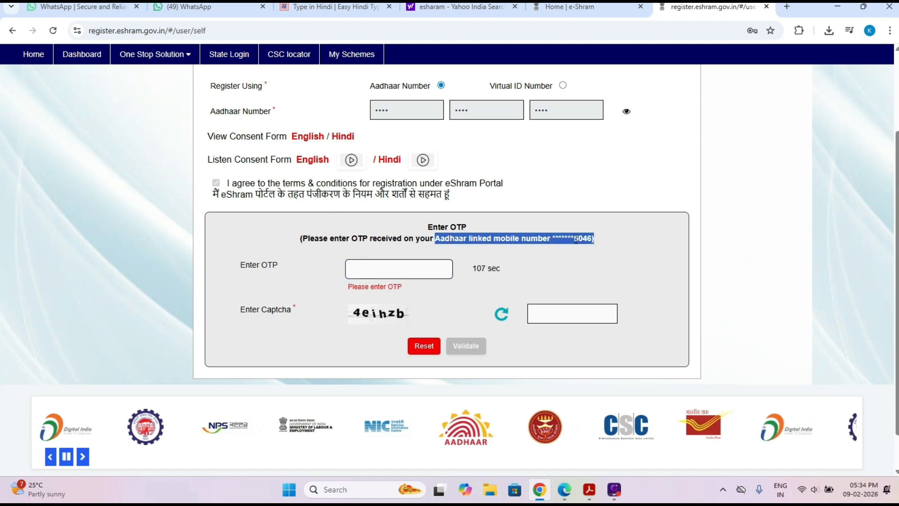
{"action": "left_click", "coordinate": [368, 272]}
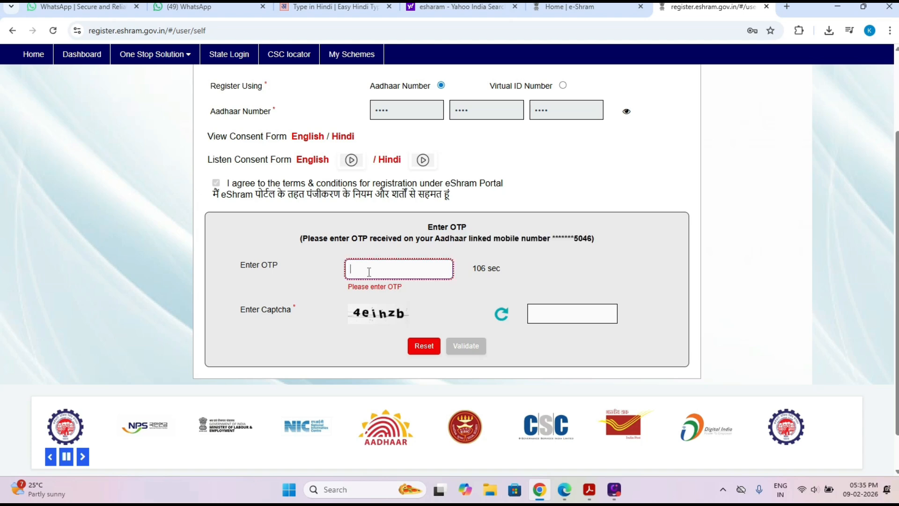
{"action": "left_click", "coordinate": [565, 317]}
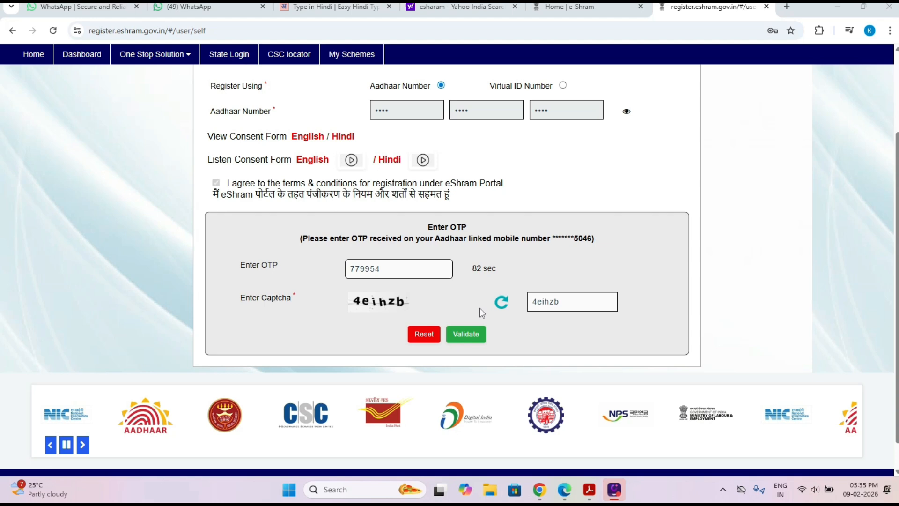
{"action": "left_click", "coordinate": [461, 334]}
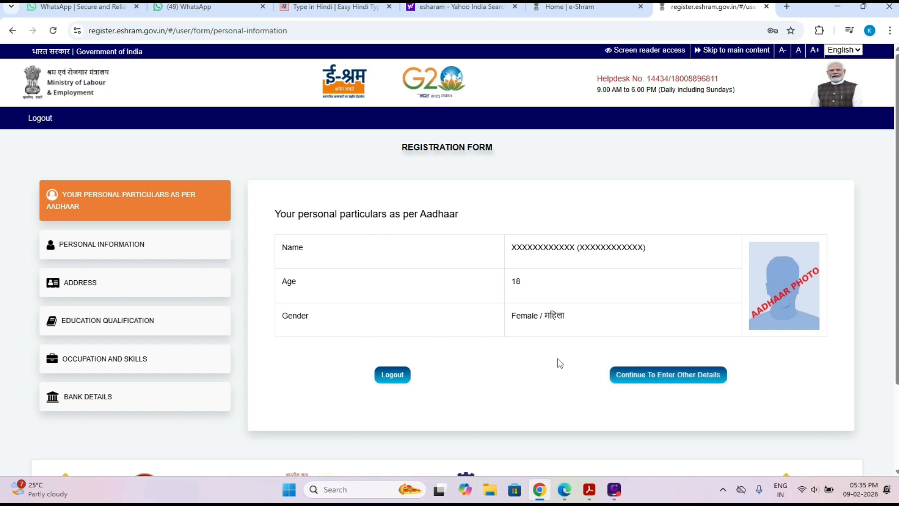
{"action": "left_click", "coordinate": [668, 374]}
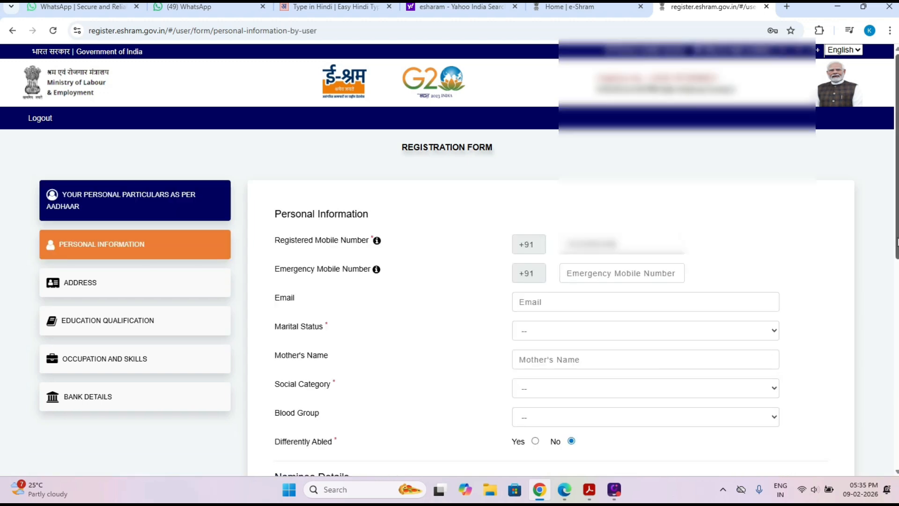
Examine the Personal Information fields, including marital status, mother's name and the social category choices.
{"action": "scroll", "coordinate": [813, 303], "scroll_direction": "down", "scroll_amount": 3}
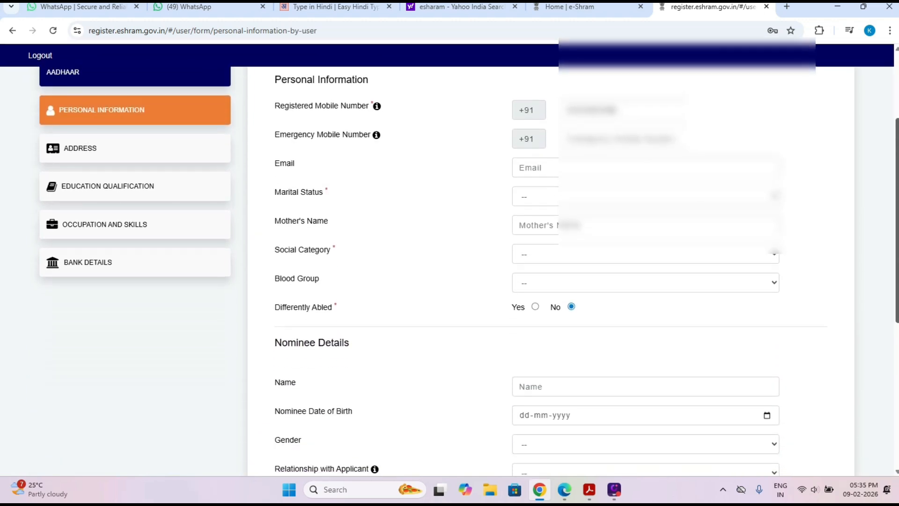
{"action": "left_click", "coordinate": [583, 204]}
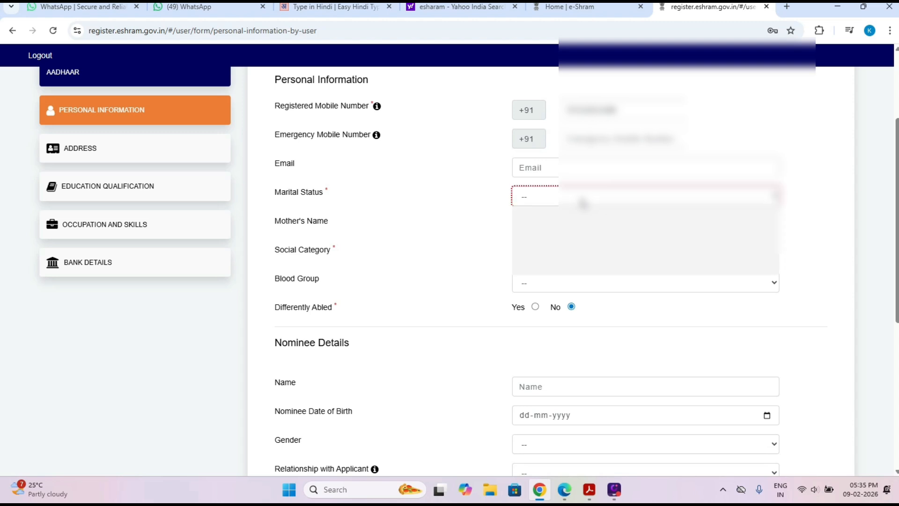
{"action": "left_click", "coordinate": [583, 204]}
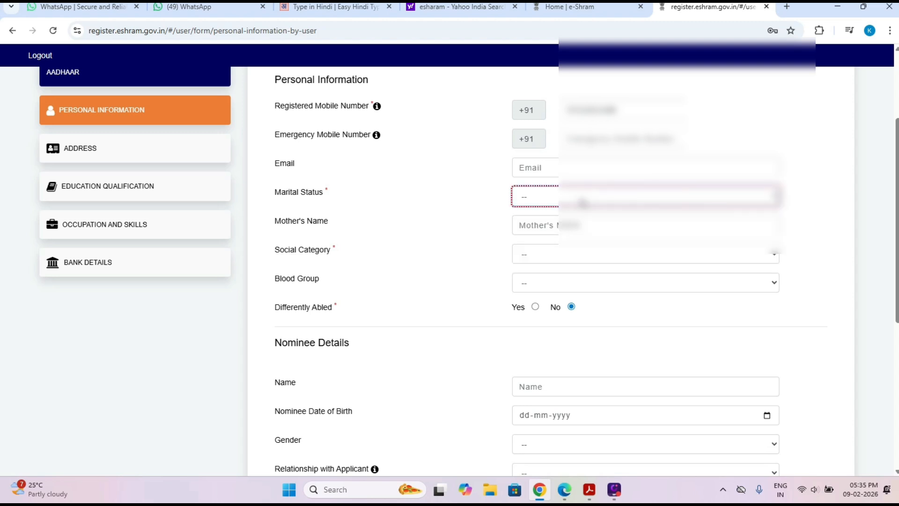
{"action": "left_click", "coordinate": [550, 228]}
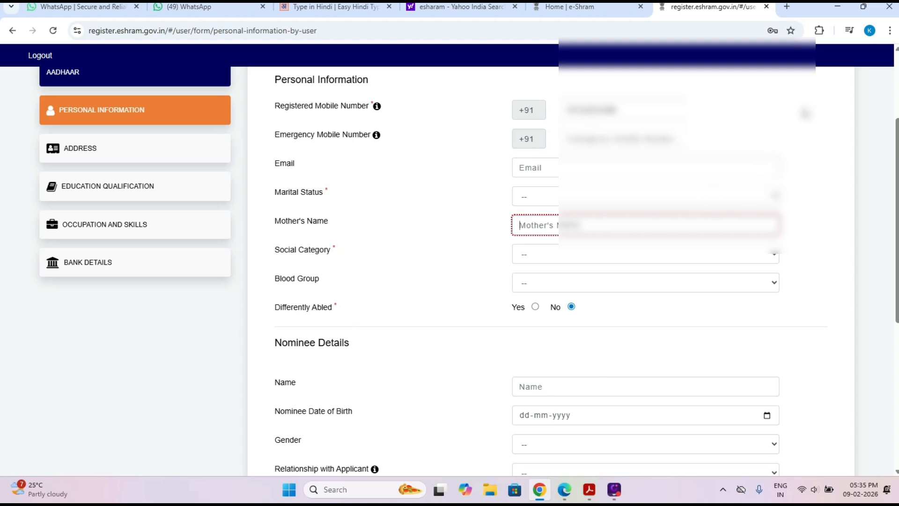
{"action": "left_click", "coordinate": [836, 9]}
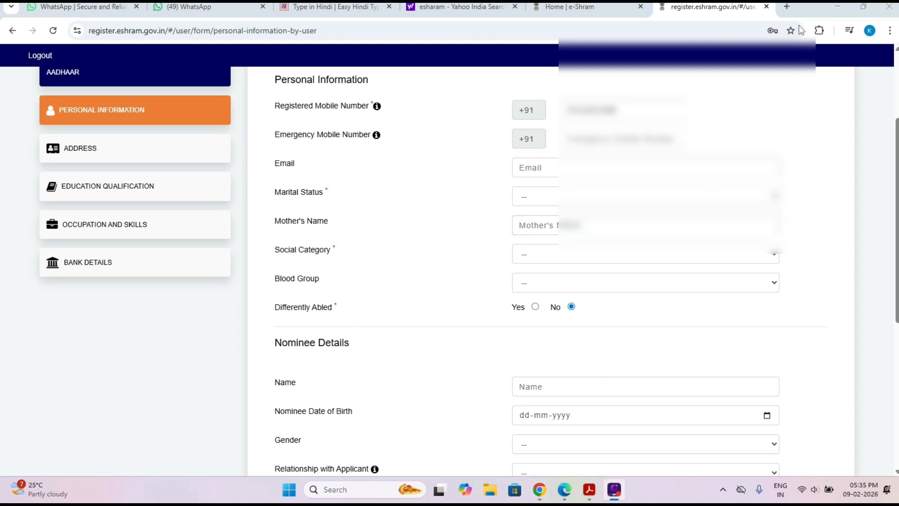
{"action": "left_click", "coordinate": [523, 256]}
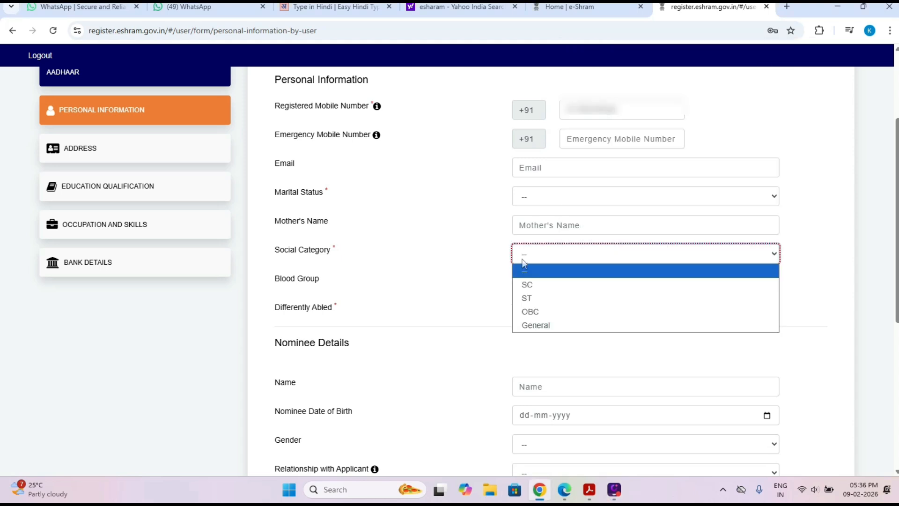
{"action": "left_click", "coordinate": [453, 288]}
{"action": "left_click", "coordinate": [452, 284]}
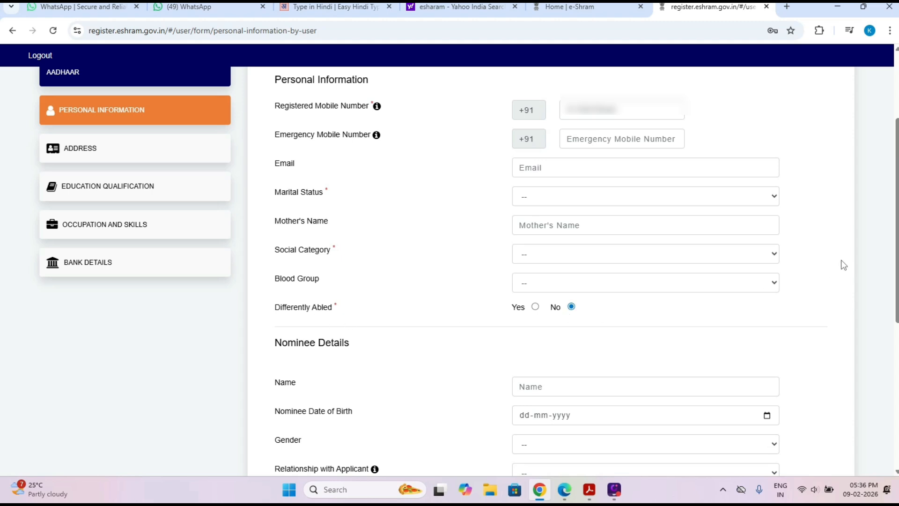
Examine the Nominee Details fields, including name, date of birth, gender, relationship with applicant, address and mobile number.
{"action": "scroll", "coordinate": [897, 268], "scroll_direction": "down", "scroll_amount": 4}
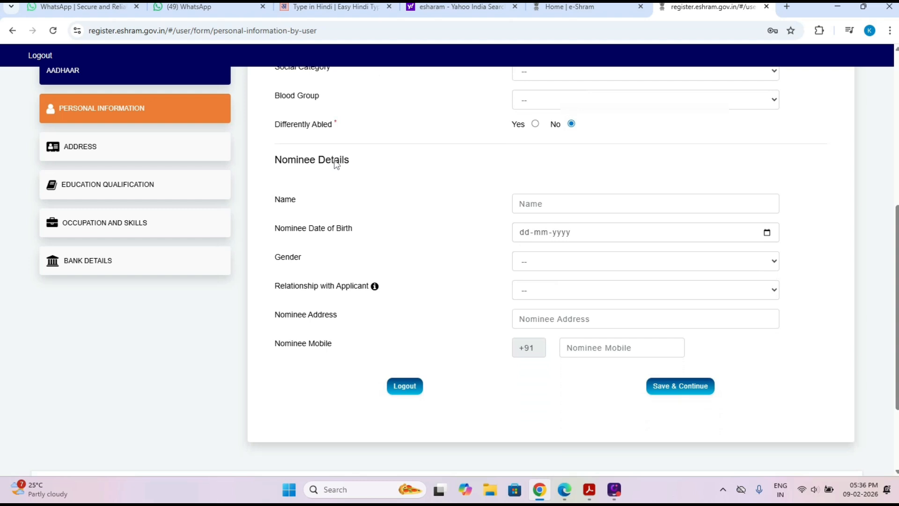
{"action": "left_click_drag", "start_coordinate": [335, 160], "coordinate": [255, 163]}
{"action": "left_click", "coordinate": [440, 202]}
{"action": "left_click", "coordinate": [536, 210]}
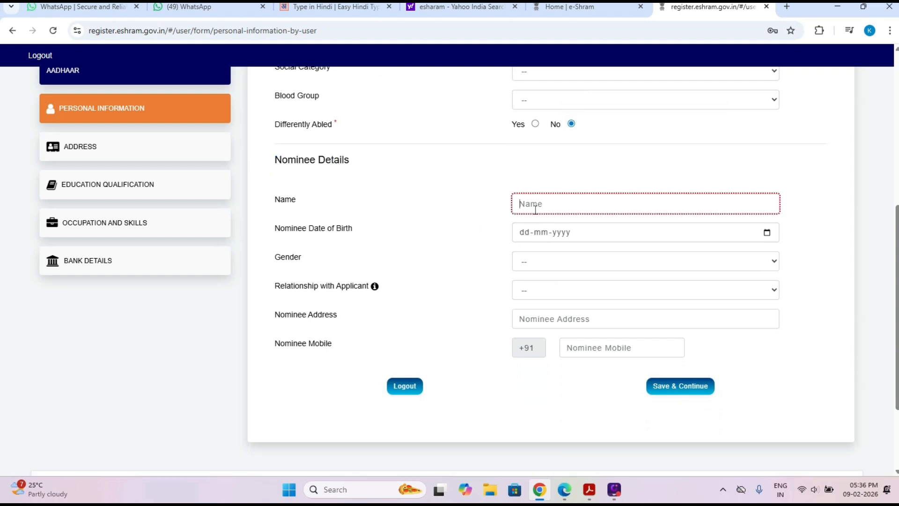
{"action": "left_click", "coordinate": [530, 237]}
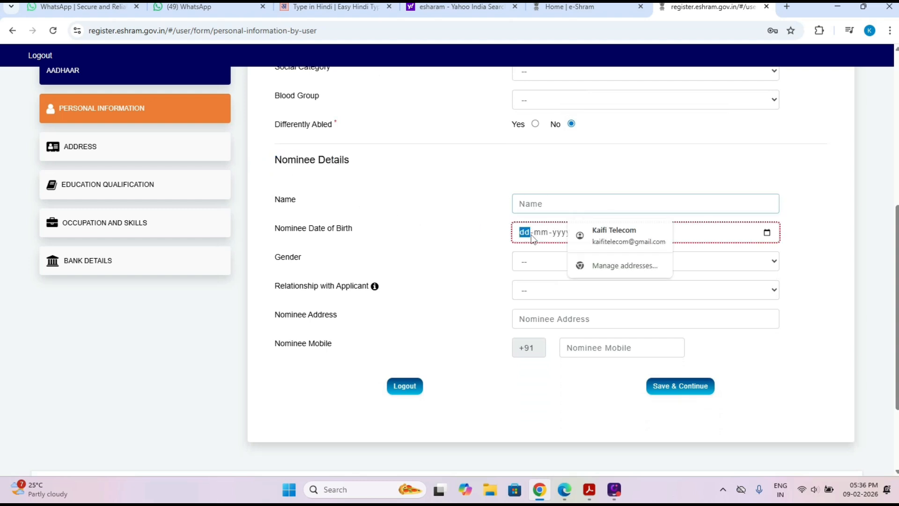
{"action": "left_click", "coordinate": [542, 267]}
{"action": "left_click", "coordinate": [438, 285]}
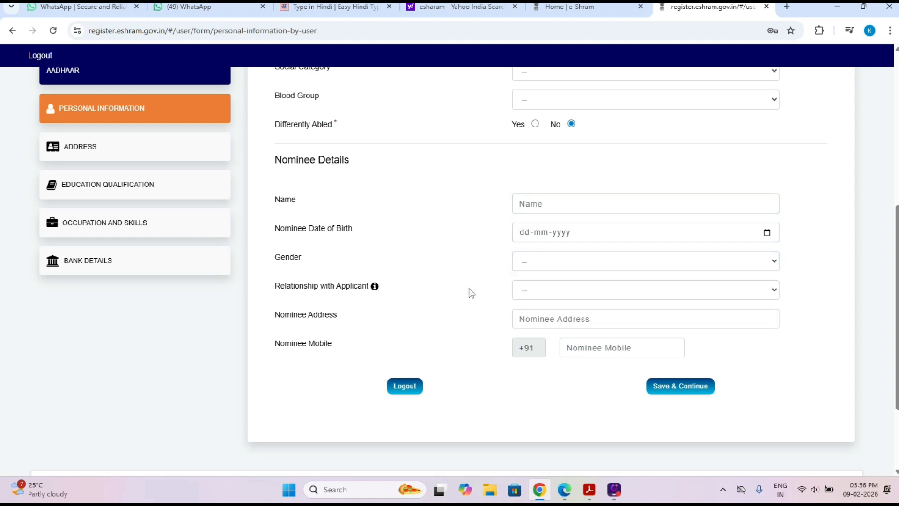
{"action": "left_click", "coordinate": [534, 293]}
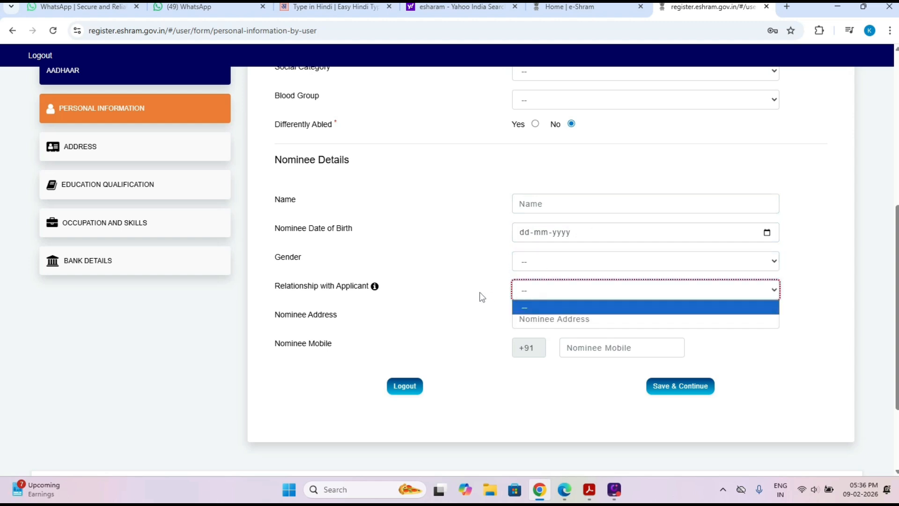
{"action": "left_click", "coordinate": [482, 313]}
{"action": "left_click", "coordinate": [537, 322]}
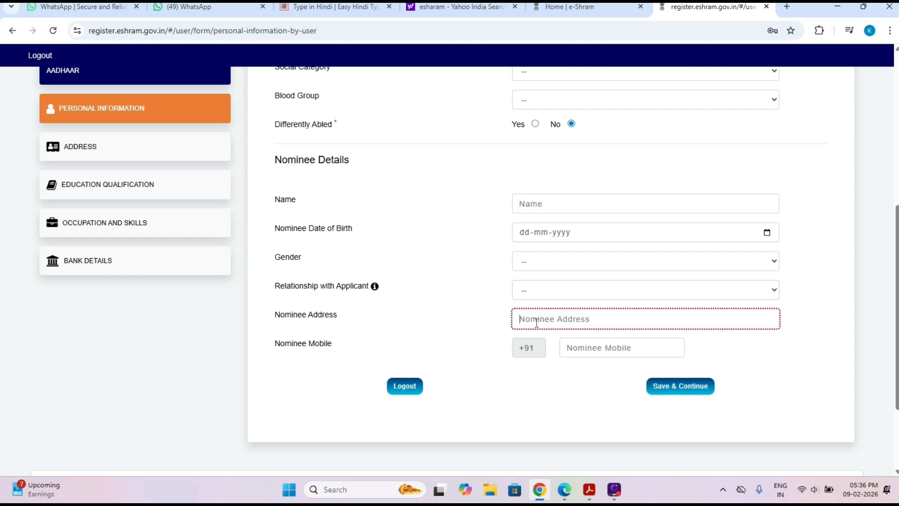
{"action": "left_click_drag", "start_coordinate": [445, 362], "coordinate": [603, 351]}
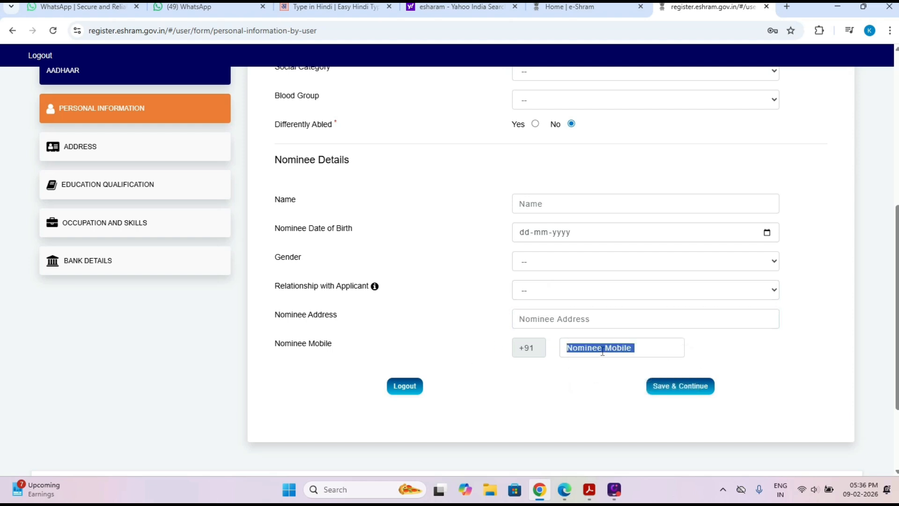
{"action": "left_click", "coordinate": [586, 386]}
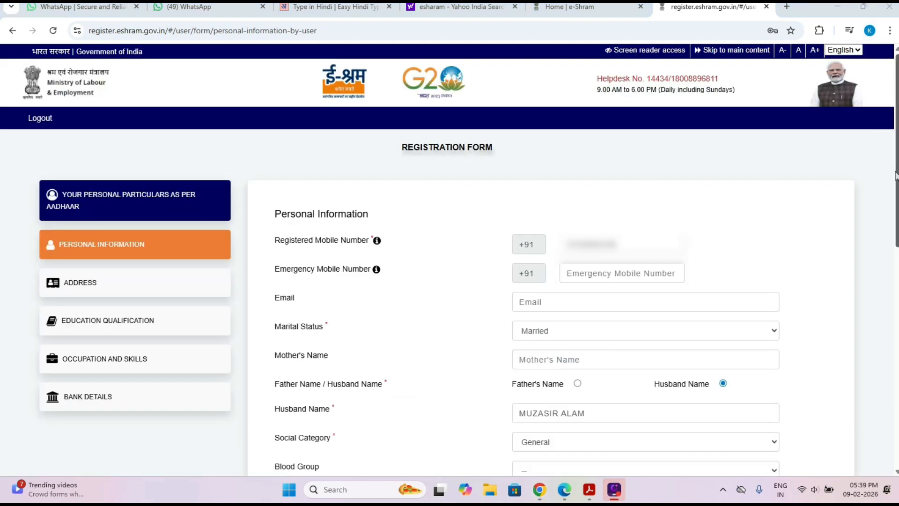
Review the completed personal information and nominee details, save them, and continue to the address section.
{"action": "left_click", "coordinate": [895, 175]}
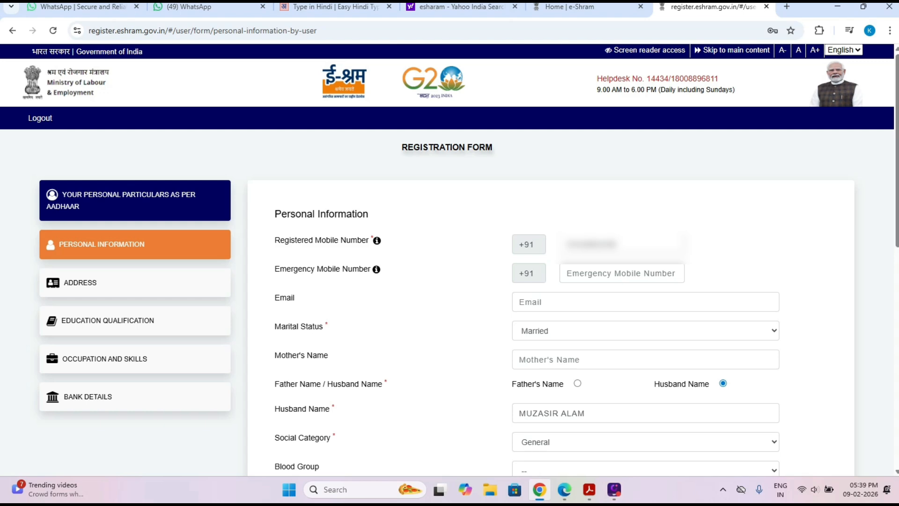
{"action": "scroll", "coordinate": [839, 309], "scroll_direction": "down", "scroll_amount": 8}
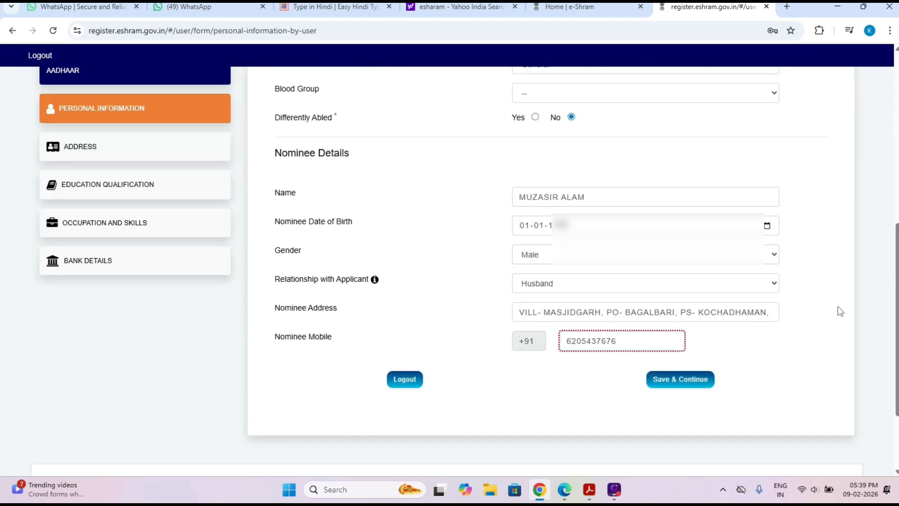
{"action": "left_click", "coordinate": [669, 380]}
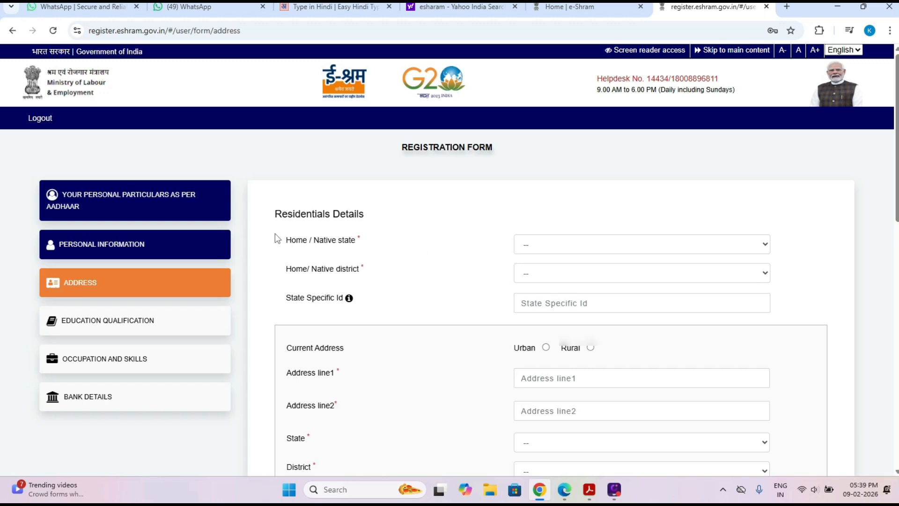
Set the home/native state to BIHAR and the home/native district to Kishanganj in the residential details.
{"action": "left_click_drag", "start_coordinate": [276, 214], "coordinate": [359, 225]}
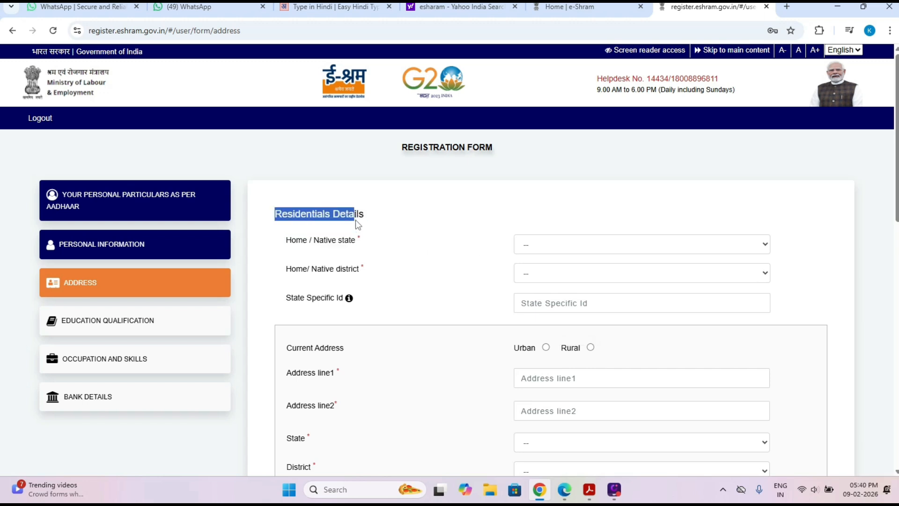
{"action": "left_click", "coordinate": [372, 220]}
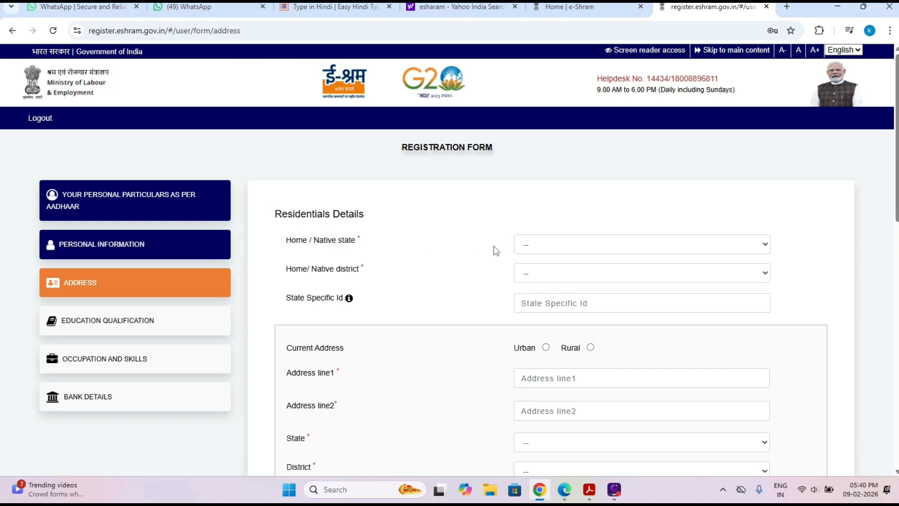
{"action": "left_click", "coordinate": [547, 242]}
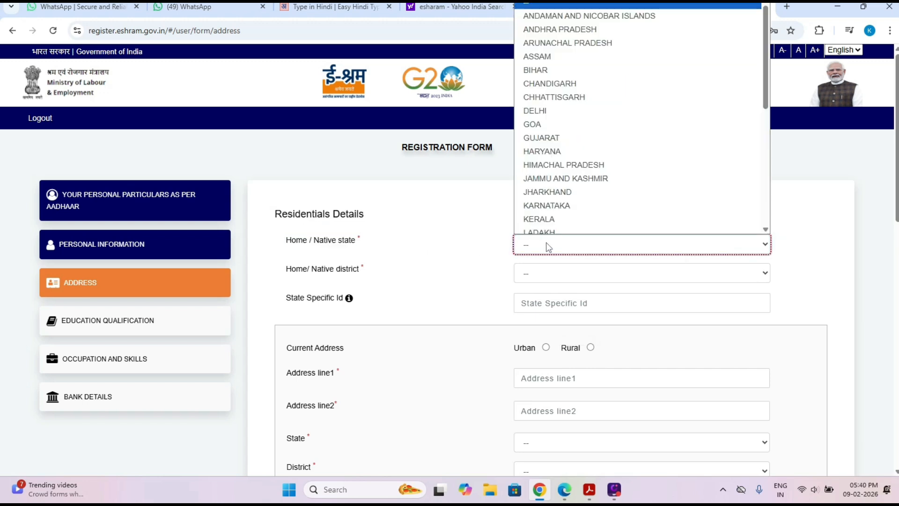
{"action": "left_click", "coordinate": [541, 65]}
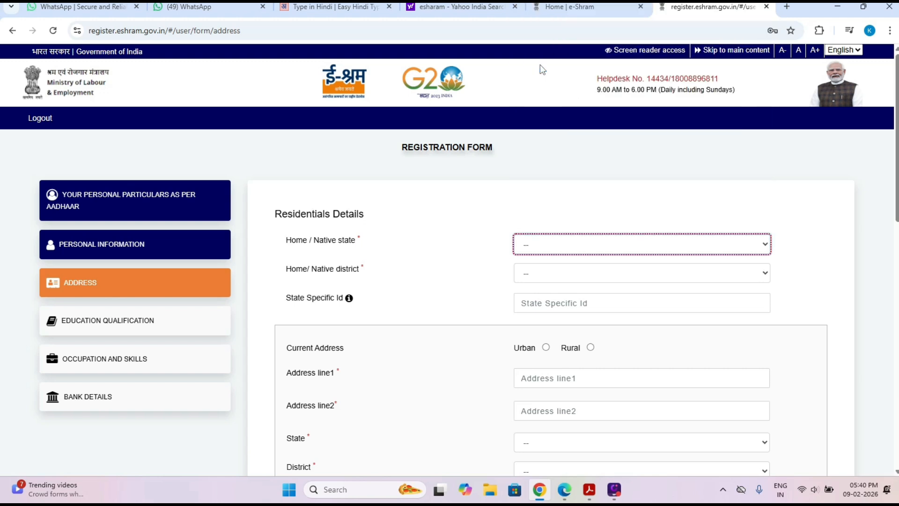
{"action": "left_click", "coordinate": [546, 276]}
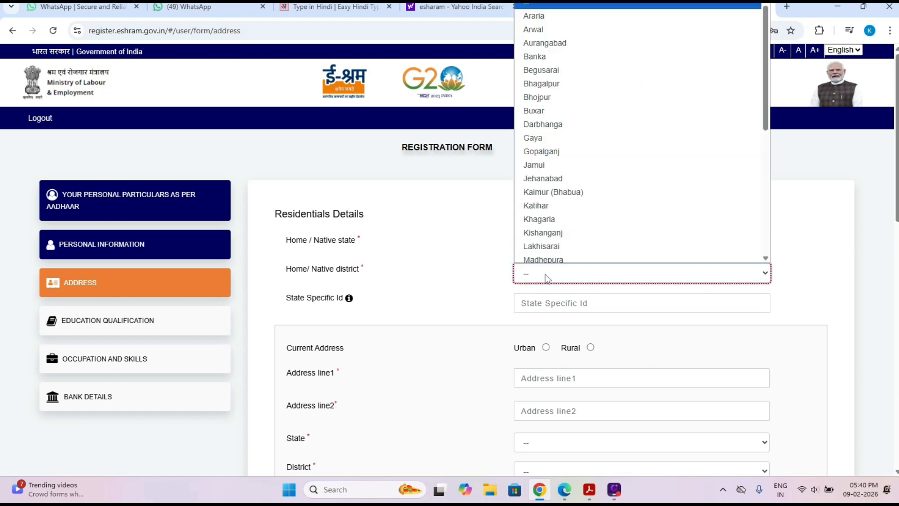
{"action": "left_click", "coordinate": [556, 229]}
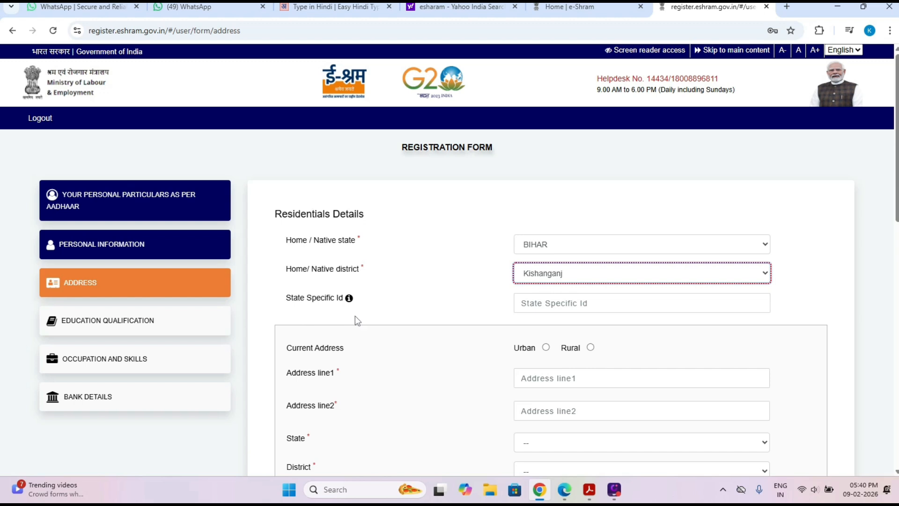
Mark the current address as Rural and go through its two address line fields.
{"action": "scroll", "coordinate": [897, 204], "scroll_direction": "down", "scroll_amount": 2}
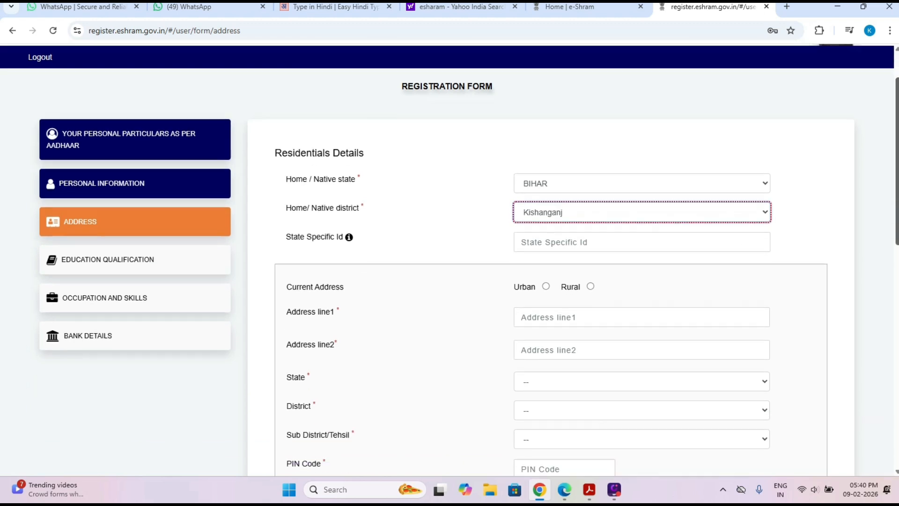
{"action": "left_click", "coordinate": [591, 233]}
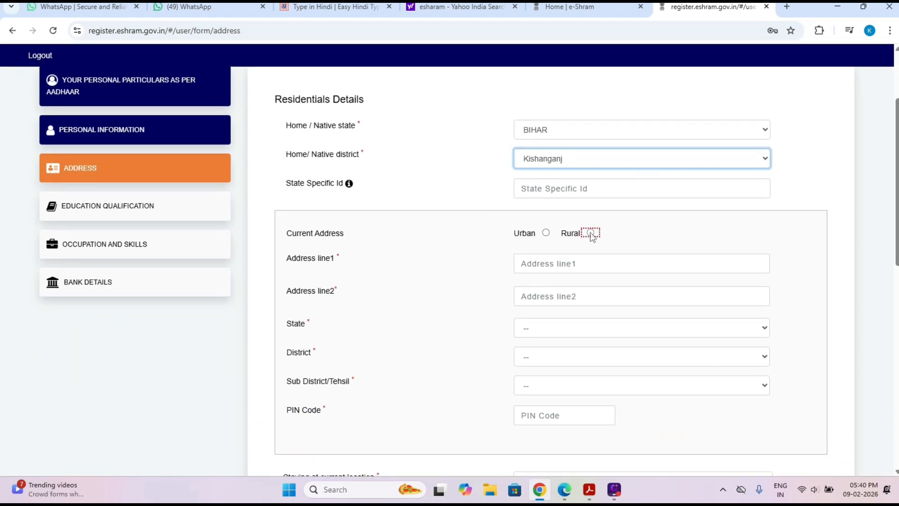
{"action": "left_click", "coordinate": [576, 264]}
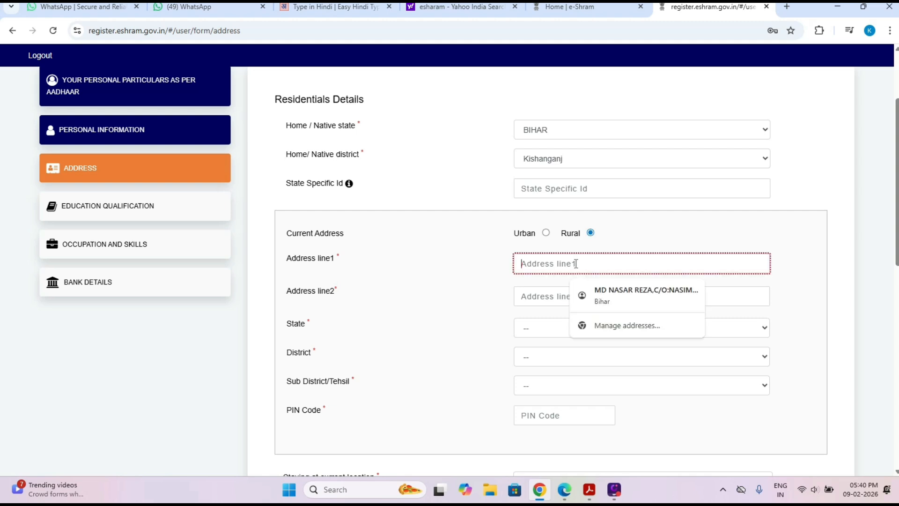
{"action": "left_click", "coordinate": [544, 297]}
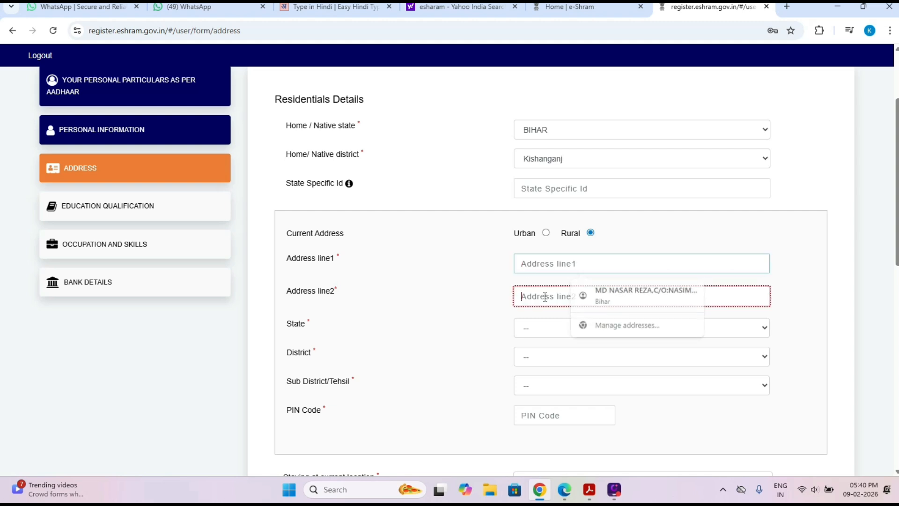
{"action": "left_click", "coordinate": [531, 262]}
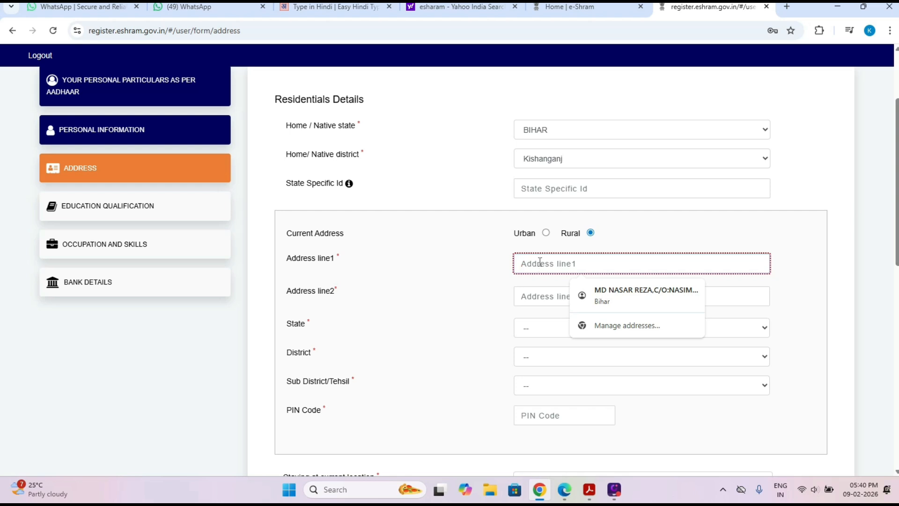
{"action": "left_click", "coordinate": [540, 294]}
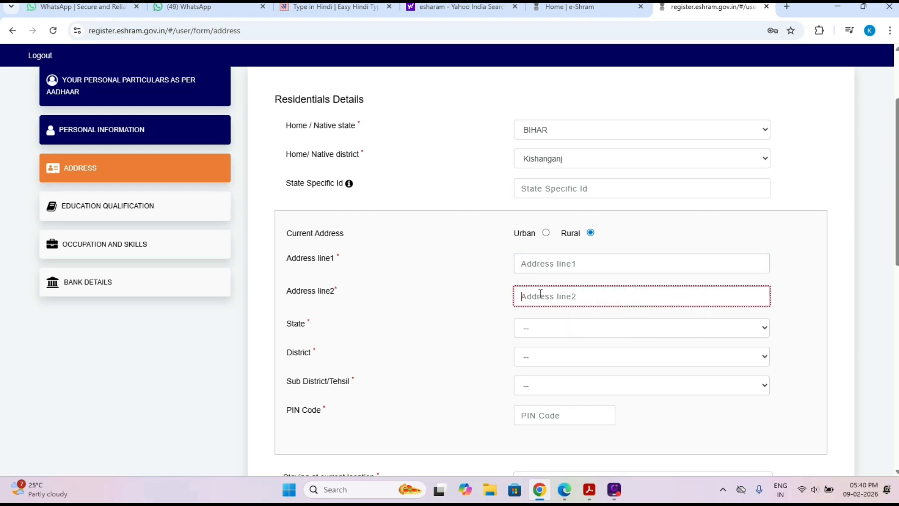
Set the current address's state to BIHAR, district to Kishanganj and sub-district to Kochadhamin, and check the PIN Code field.
{"action": "left_click", "coordinate": [524, 332]}
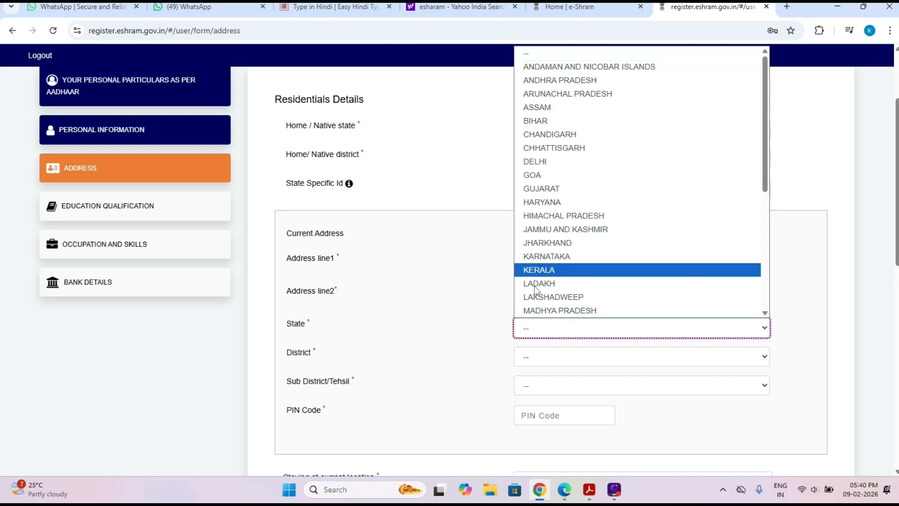
{"action": "left_click", "coordinate": [568, 122]}
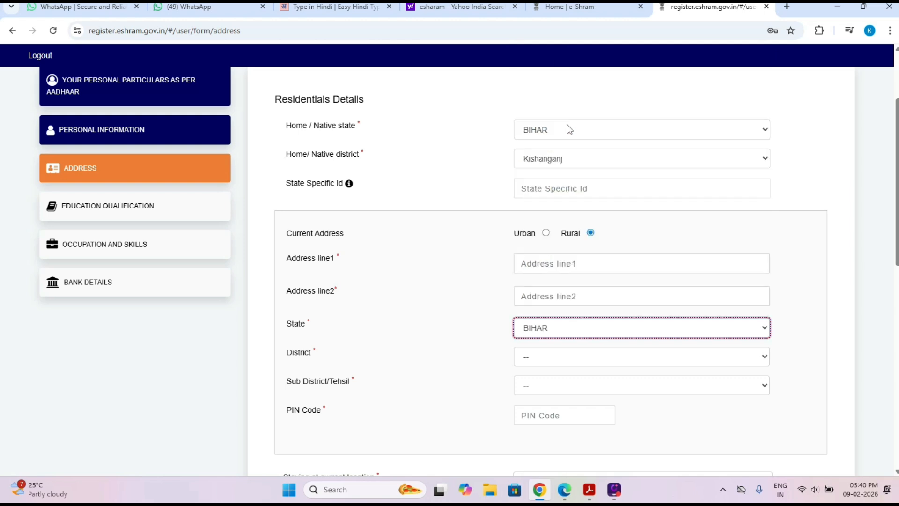
{"action": "left_click", "coordinate": [530, 357]}
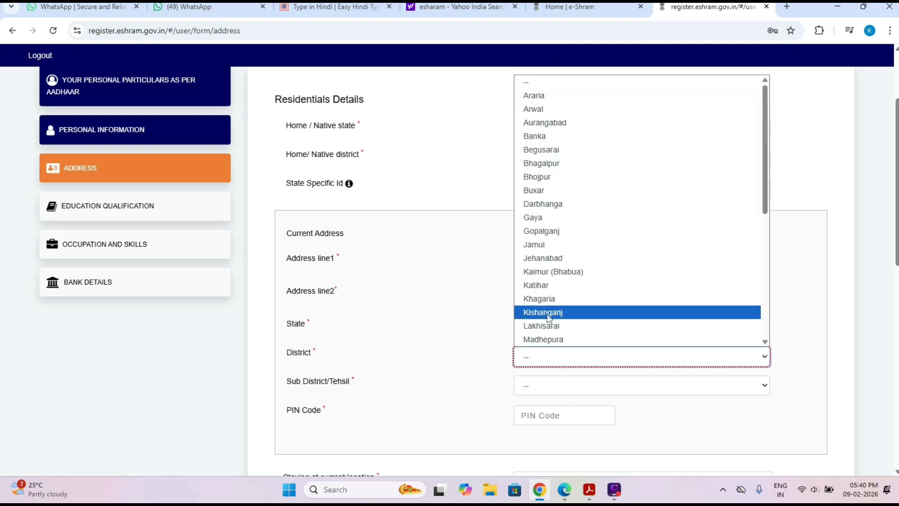
{"action": "left_click", "coordinate": [549, 313]}
{"action": "left_click", "coordinate": [549, 389]}
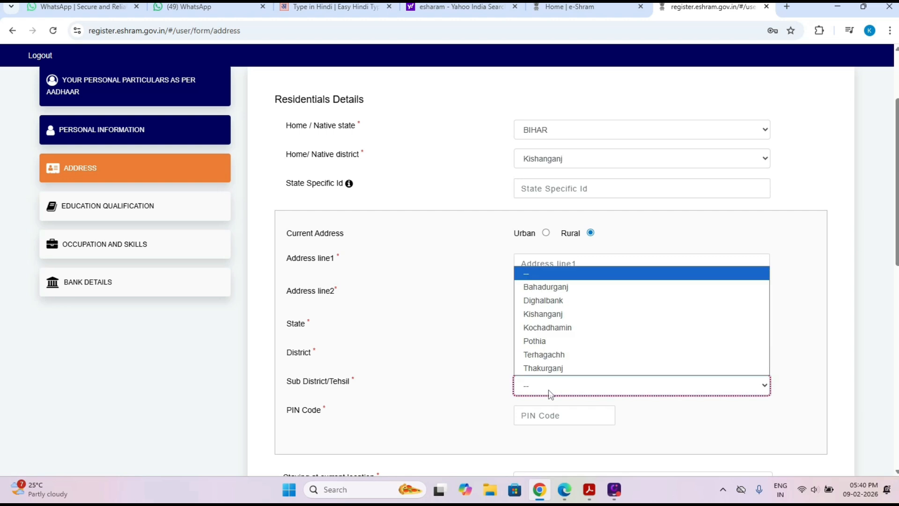
{"action": "left_click", "coordinate": [572, 330]}
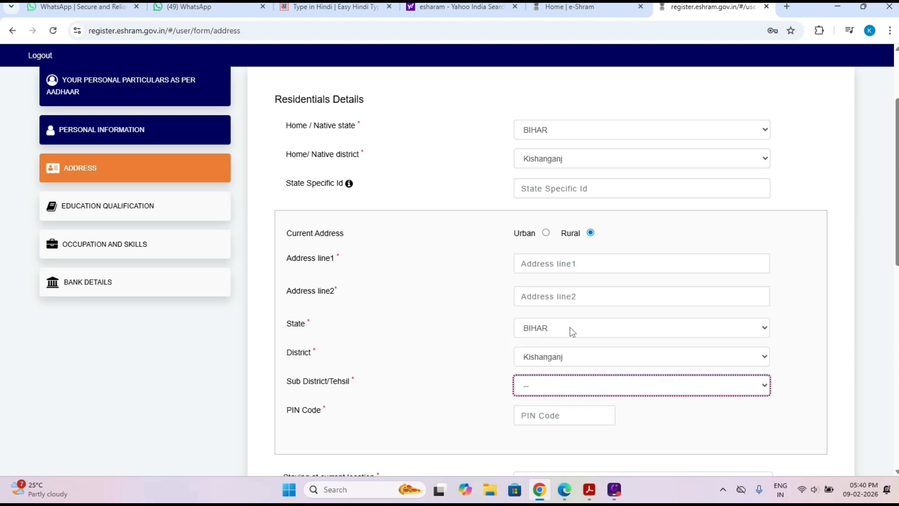
{"action": "left_click", "coordinate": [549, 415]}
{"action": "left_click", "coordinate": [606, 361]}
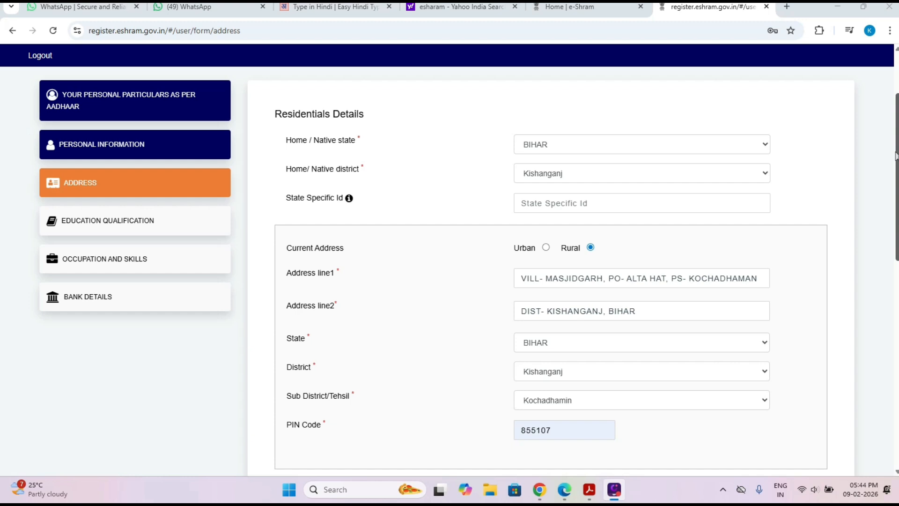
Set the duration of staying at the current location to 1- 2 year and mark the permanent address as Rural.
{"action": "left_click_drag", "start_coordinate": [897, 178], "coordinate": [897, 207]}
{"action": "scroll", "coordinate": [876, 167], "scroll_direction": "down", "scroll_amount": 4}
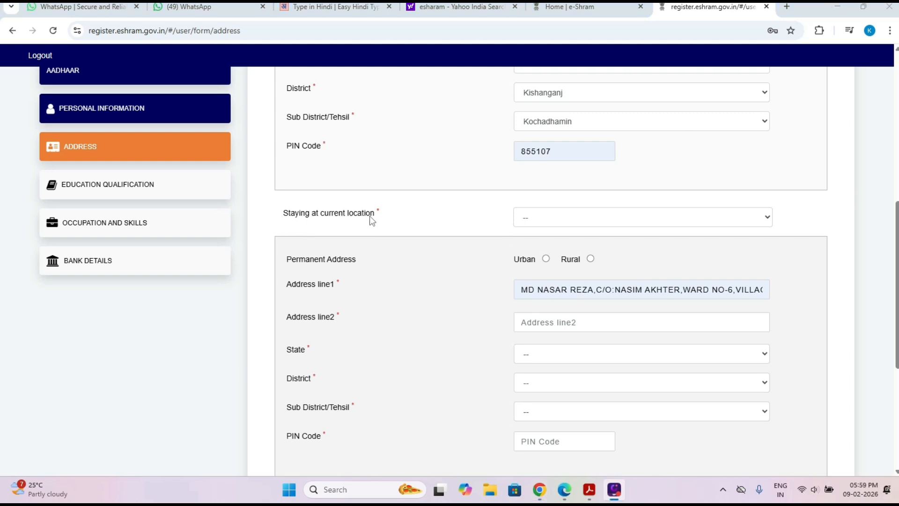
{"action": "left_click", "coordinate": [550, 221]}
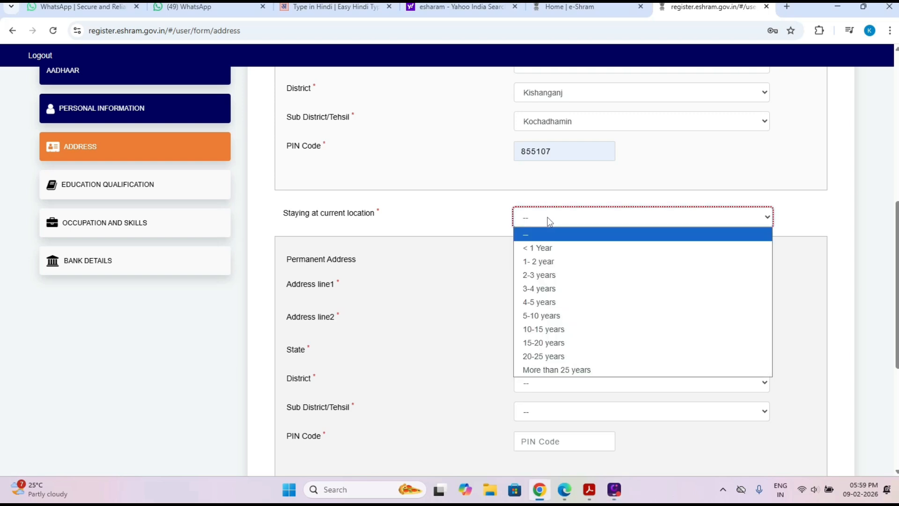
{"action": "left_click", "coordinate": [556, 262]}
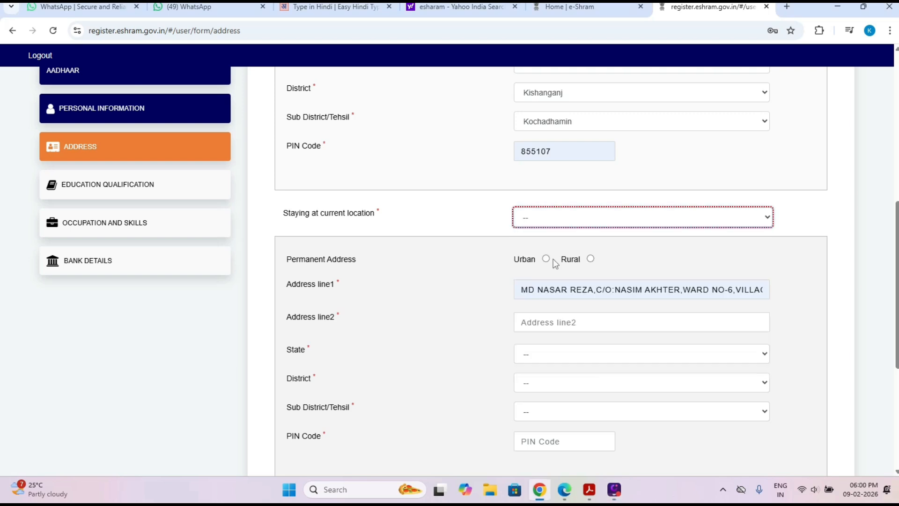
{"action": "left_click", "coordinate": [591, 260]}
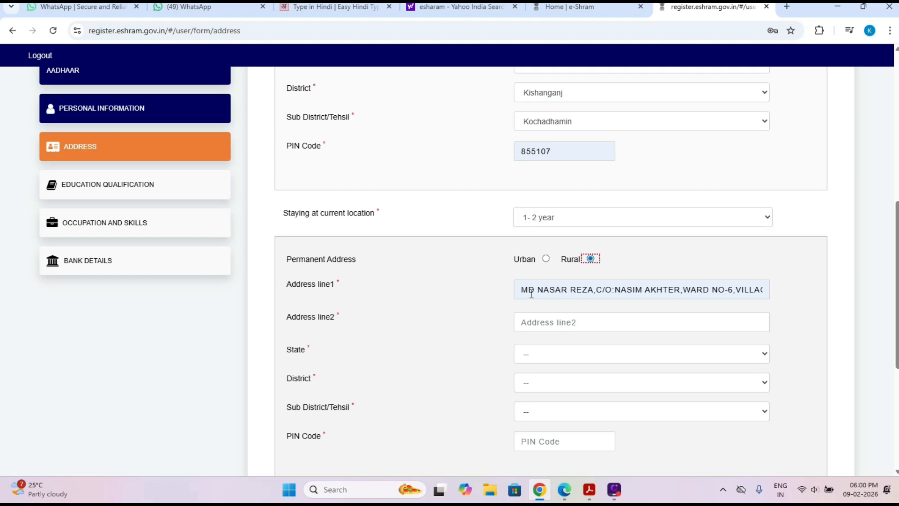
Go through the permanent address lines, then set the permanent address's state to BIHAR and district to Kishanganj.
{"action": "left_click_drag", "start_coordinate": [521, 290], "coordinate": [854, 337]}
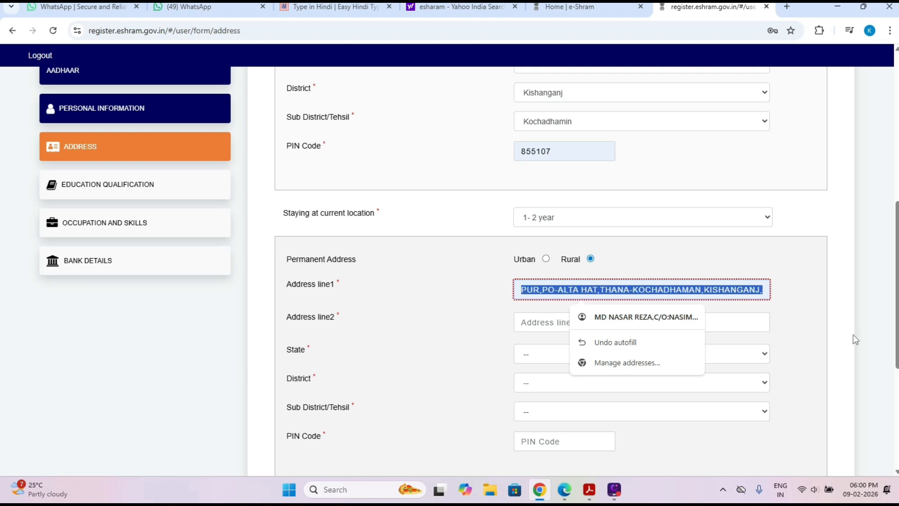
{"action": "left_click", "coordinate": [547, 325]}
{"action": "left_click", "coordinate": [536, 353]}
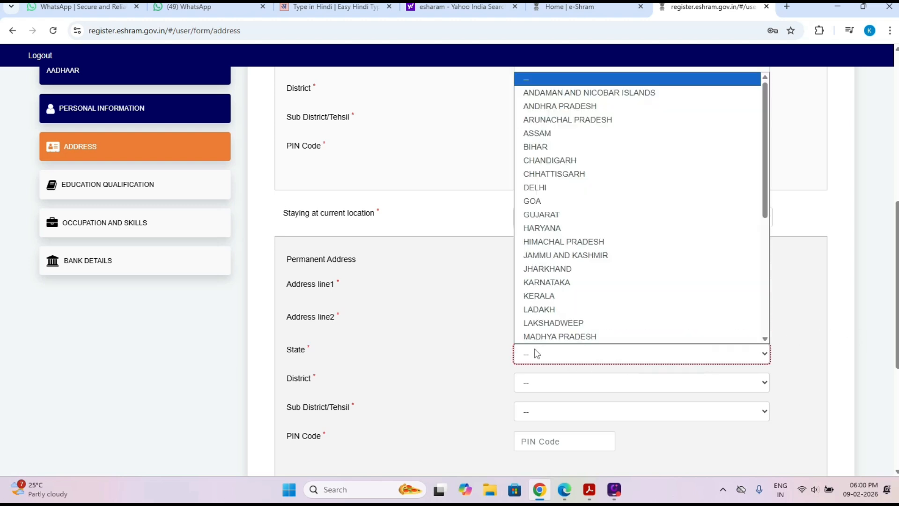
{"action": "left_click", "coordinate": [529, 146]}
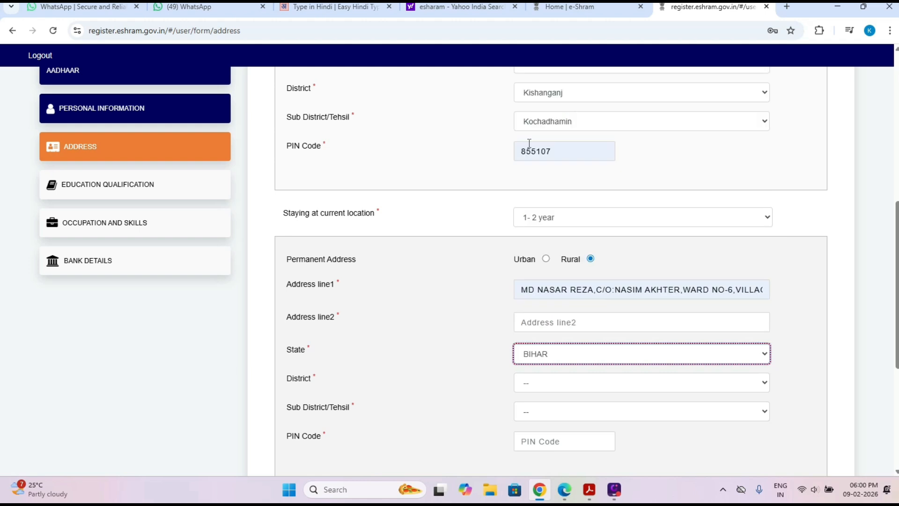
{"action": "left_click", "coordinate": [555, 387]}
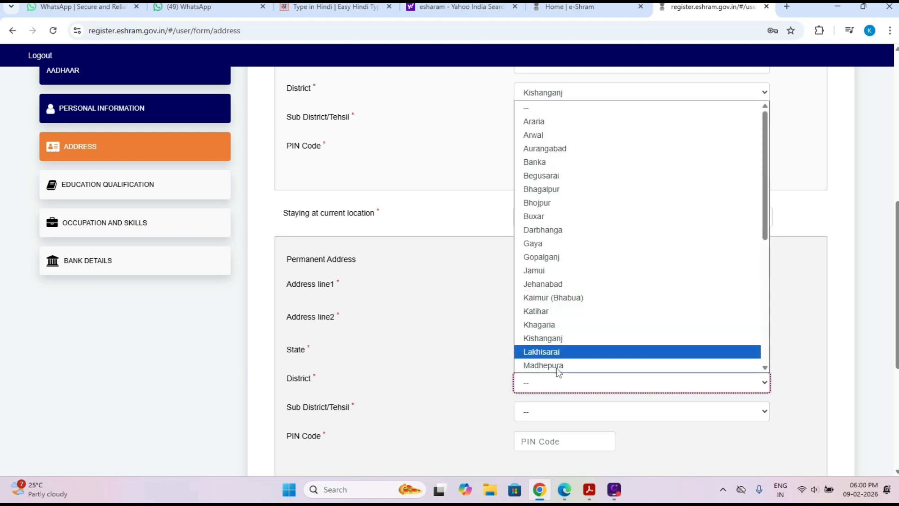
{"action": "left_click", "coordinate": [561, 341]}
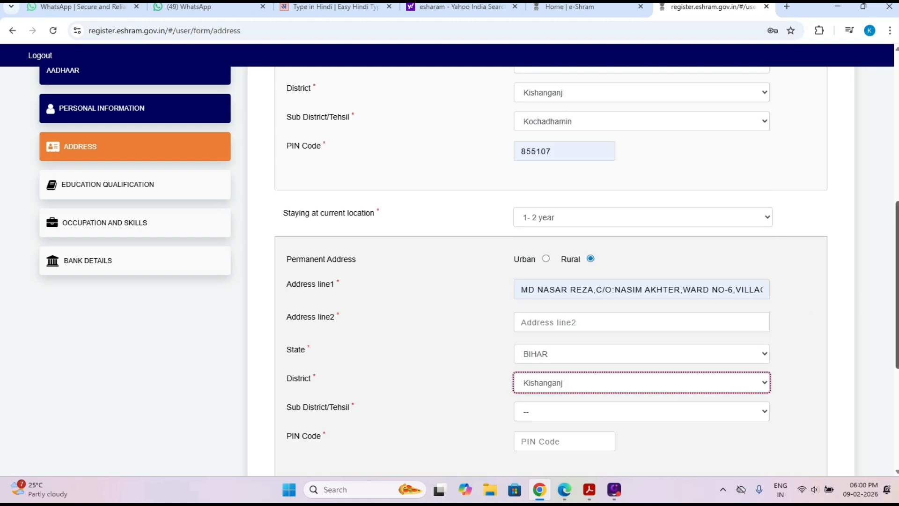
Set the permanent address's sub-district to Kochadhamin, fill in its postal PIN code from the saved suggestion, and save the address section.
{"action": "scroll", "coordinate": [894, 302], "scroll_direction": "down", "scroll_amount": 1}
{"action": "scroll", "coordinate": [894, 302], "scroll_direction": "down", "scroll_amount": 1}
{"action": "left_click", "coordinate": [728, 298]}
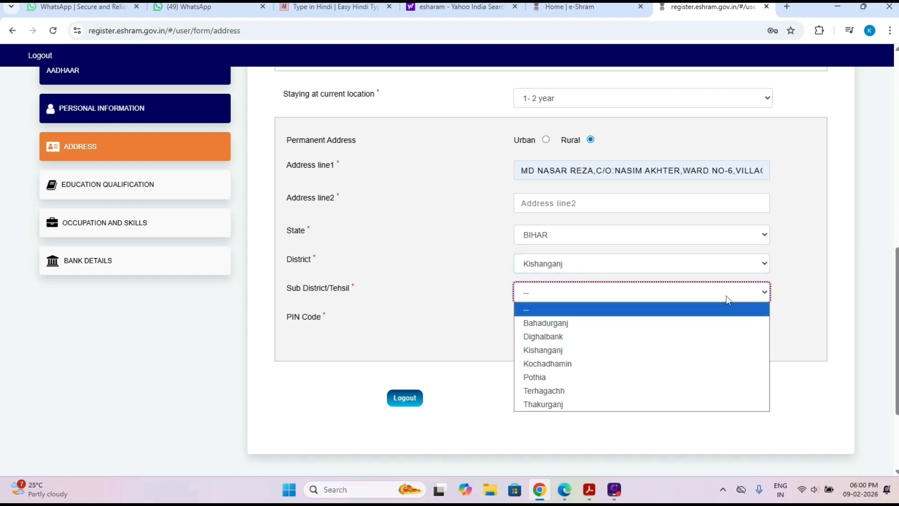
{"action": "left_click", "coordinate": [584, 368]}
{"action": "left_click", "coordinate": [534, 322]}
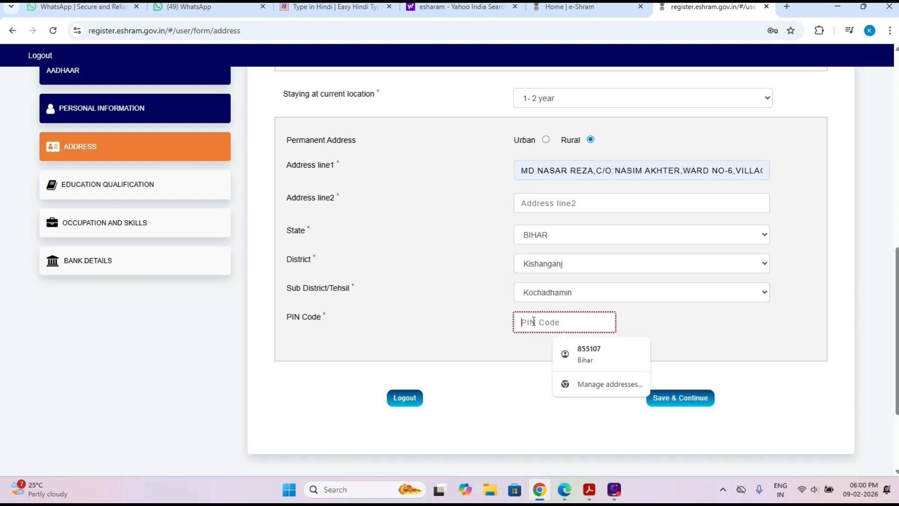
{"action": "left_click", "coordinate": [594, 355]}
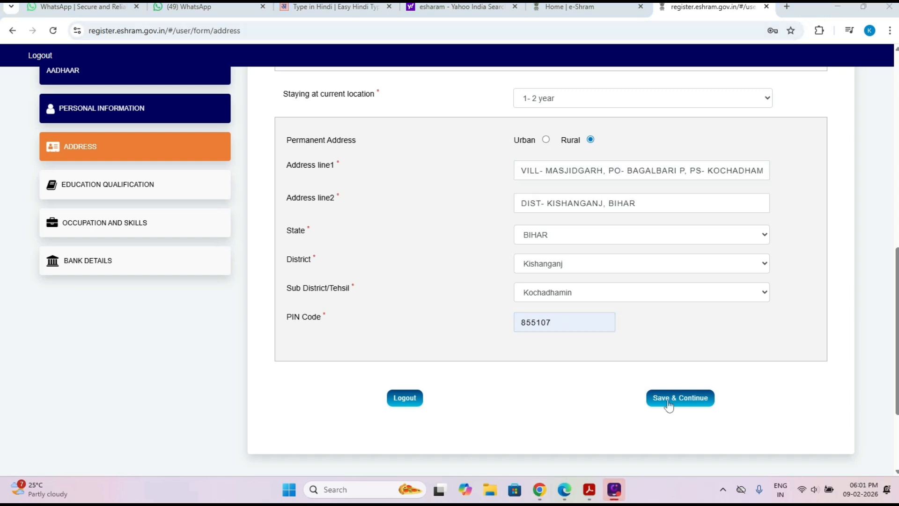
{"action": "left_click", "coordinate": [669, 401]}
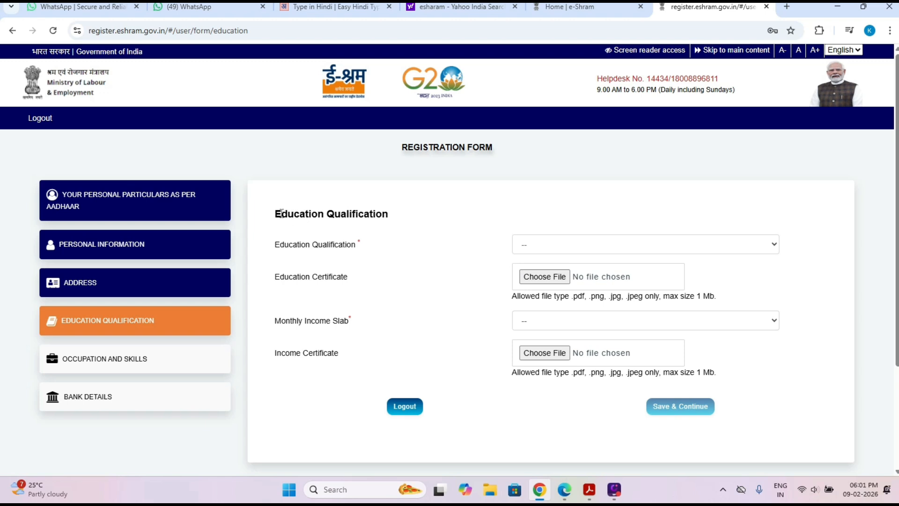
Set the education qualification to Middle and the monthly income slab to 10000 & Below, and save the section.
{"action": "left_click_drag", "start_coordinate": [276, 214], "coordinate": [416, 221]}
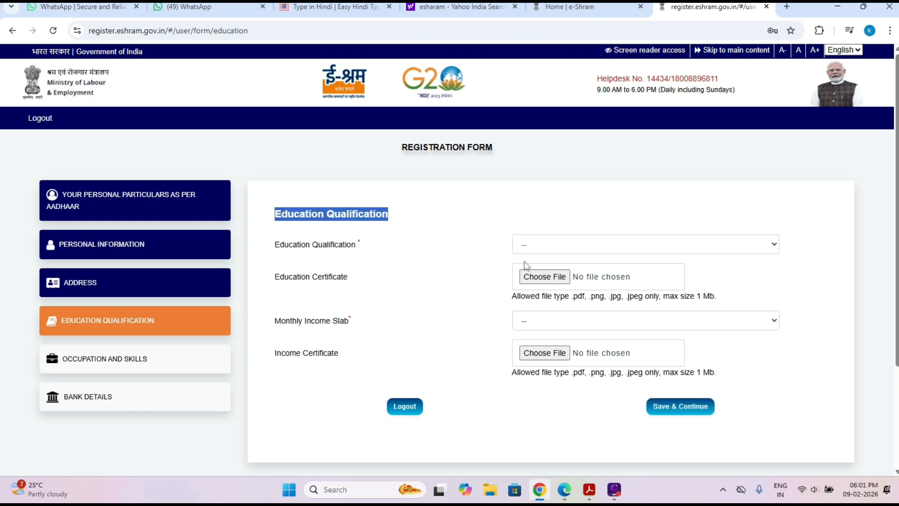
{"action": "left_click", "coordinate": [574, 254]}
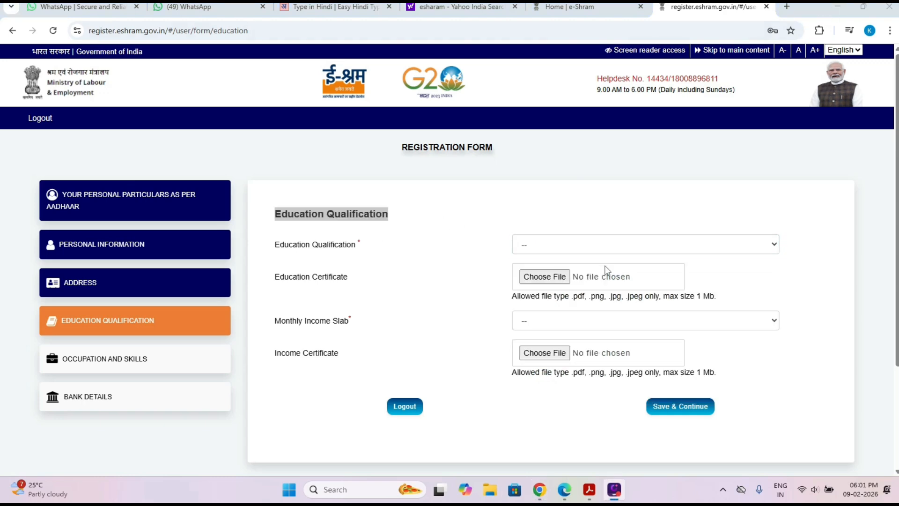
{"action": "left_click", "coordinate": [600, 244]}
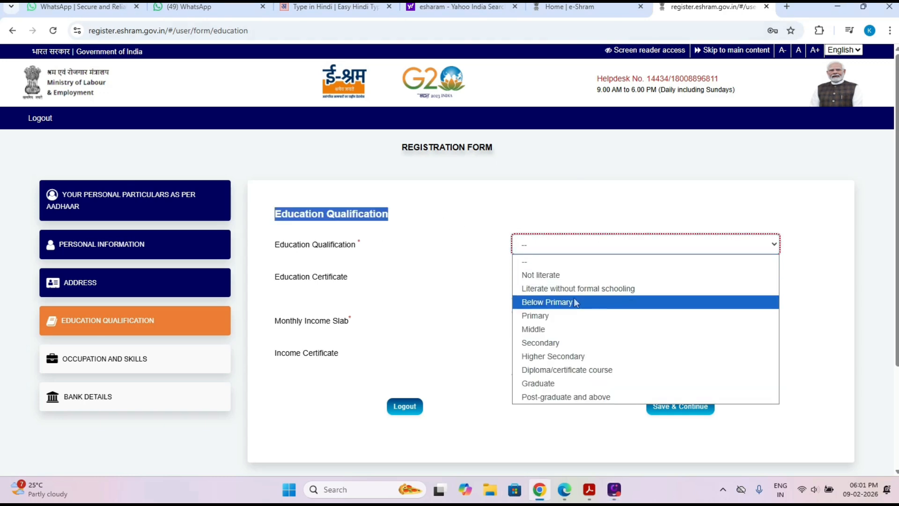
{"action": "left_click", "coordinate": [565, 328]}
{"action": "left_click", "coordinate": [566, 327]}
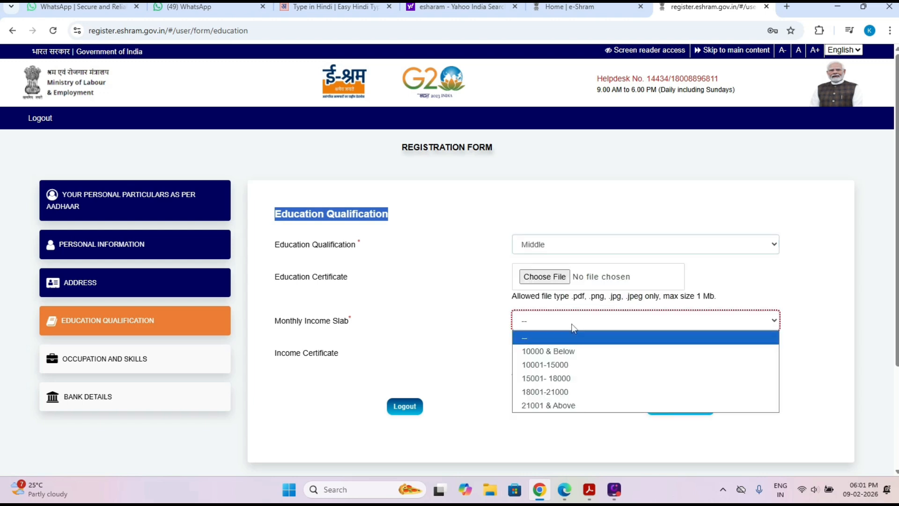
{"action": "left_click", "coordinate": [565, 351]}
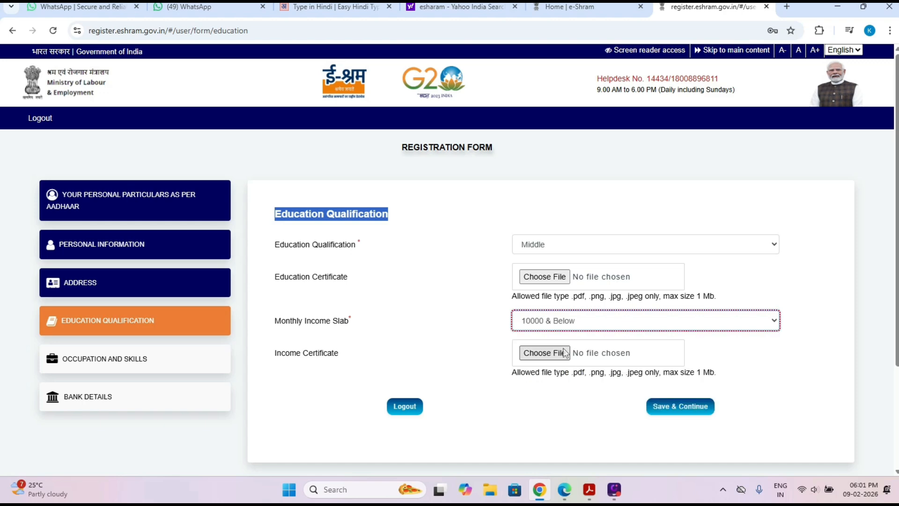
{"action": "left_click", "coordinate": [680, 412]}
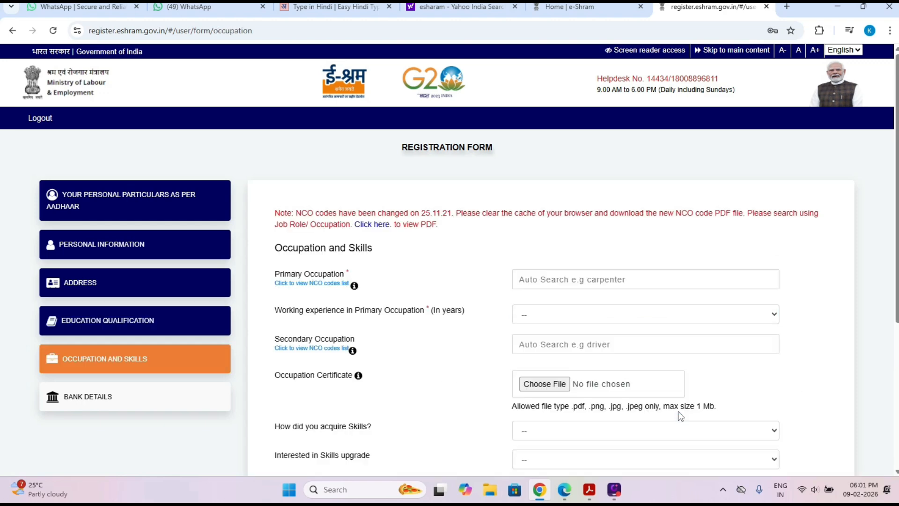
Search the primary occupation for CROP and choose "Cultivator, Crop".
{"action": "scroll", "coordinate": [632, 225], "scroll_direction": "down", "scroll_amount": 2}
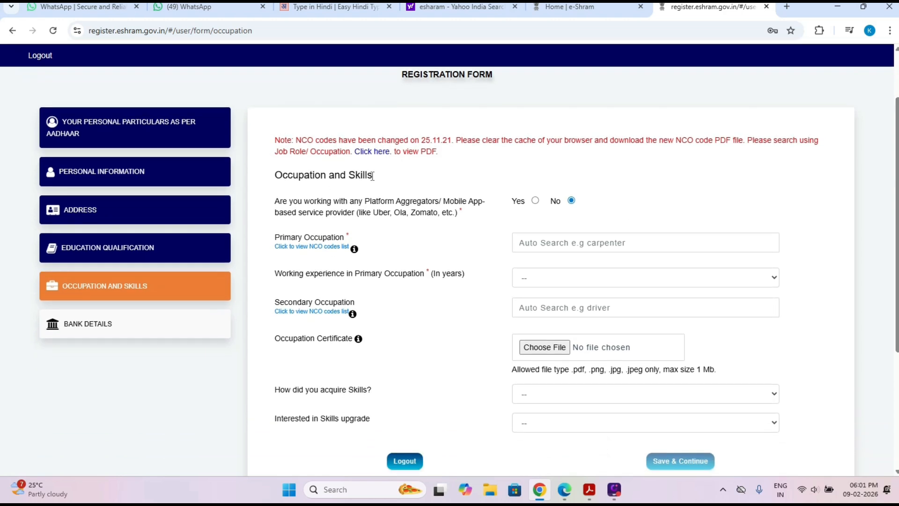
{"action": "mouse_move", "coordinate": [373, 176]}
{"action": "left_mouse_down"}
{"action": "mouse_move", "coordinate": [242, 195]}
{"action": "mouse_move", "coordinate": [387, 176]}
{"action": "left_mouse_up"}
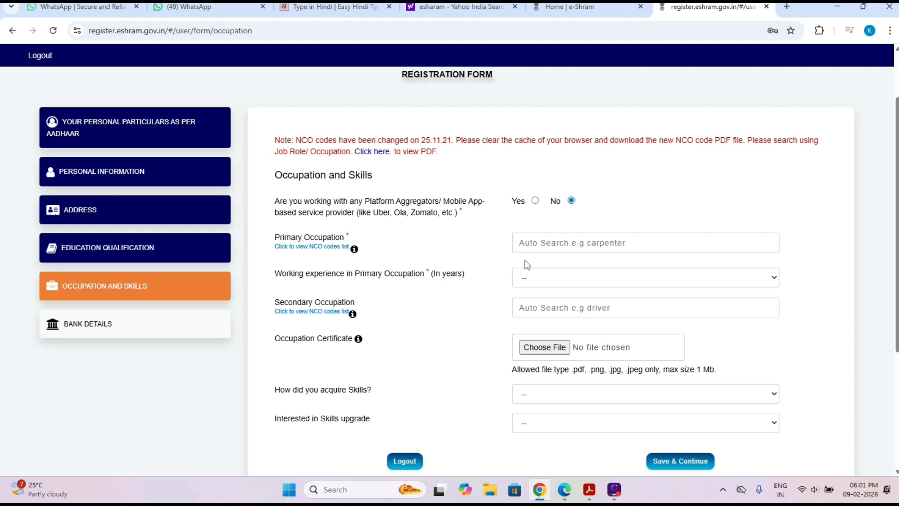
{"action": "left_click", "coordinate": [539, 242]}
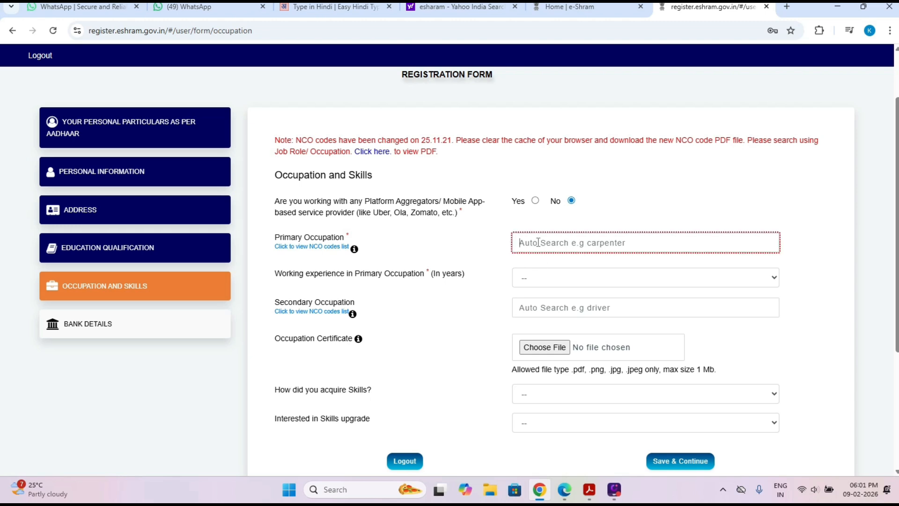
{"action": "type", "text": "CROP"}
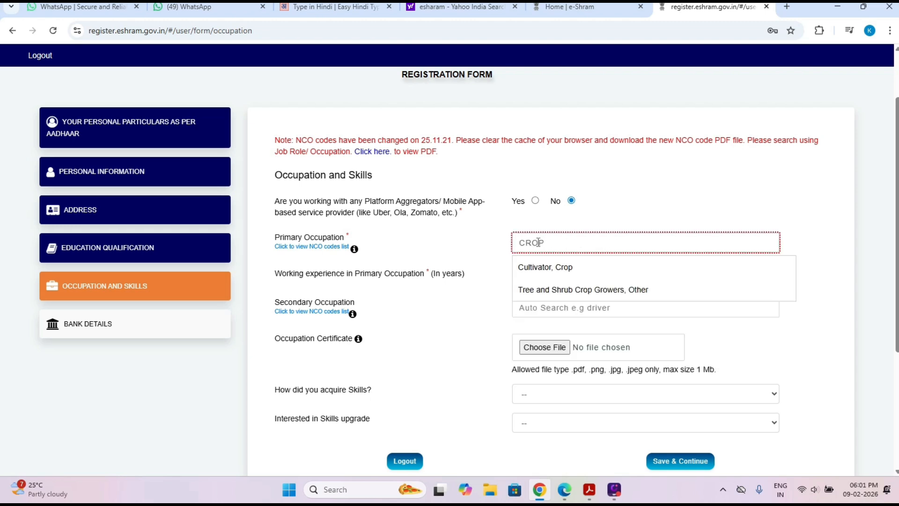
{"action": "left_click", "coordinate": [561, 277]}
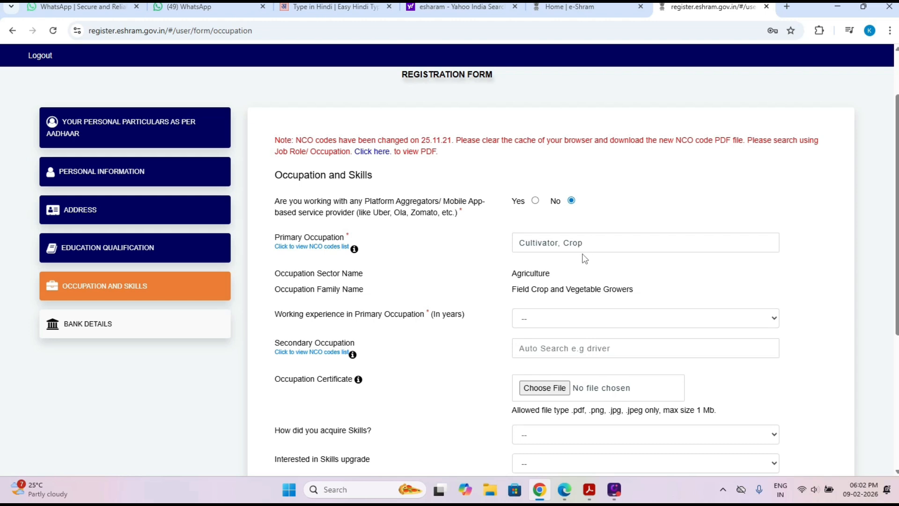
Set the working experience in the primary occupation to 2 years and save the occupation and skills section.
{"action": "left_click", "coordinate": [568, 323]}
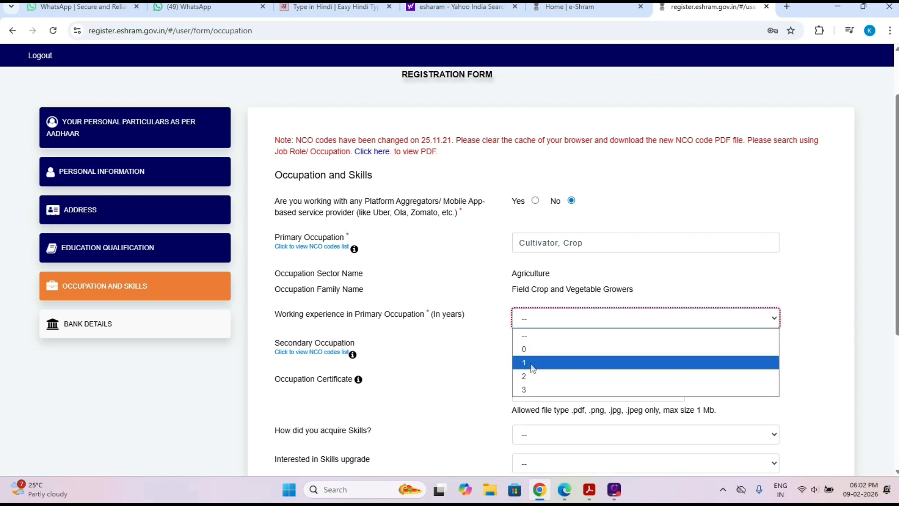
{"action": "left_click", "coordinate": [556, 376]}
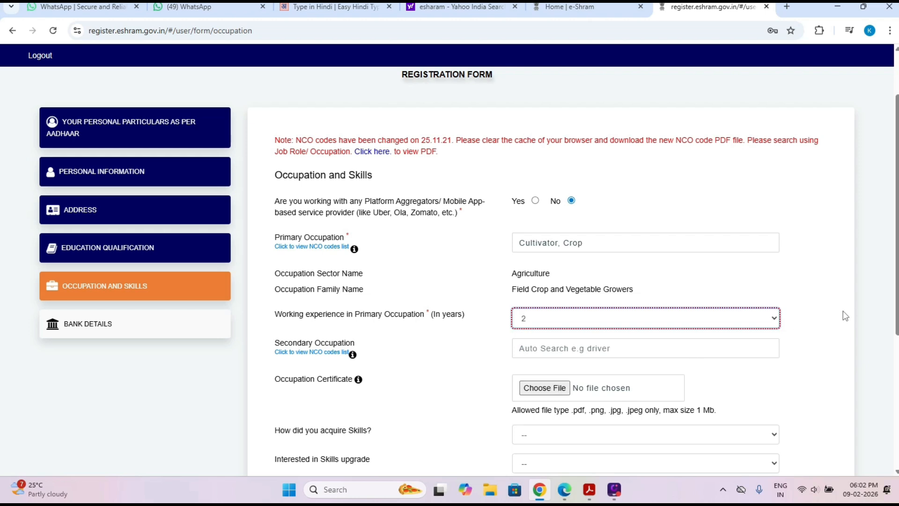
{"action": "scroll", "coordinate": [843, 337], "scroll_direction": "down", "scroll_amount": 3}
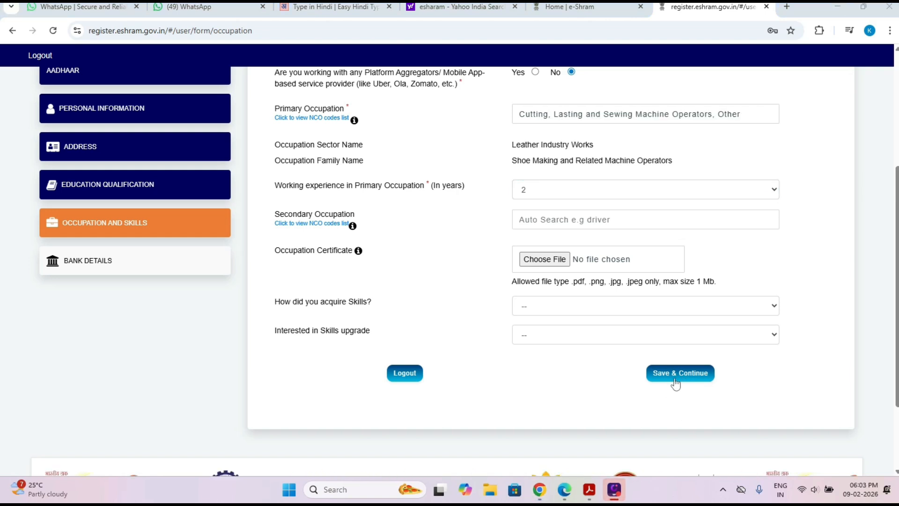
{"action": "left_click", "coordinate": [675, 377]}
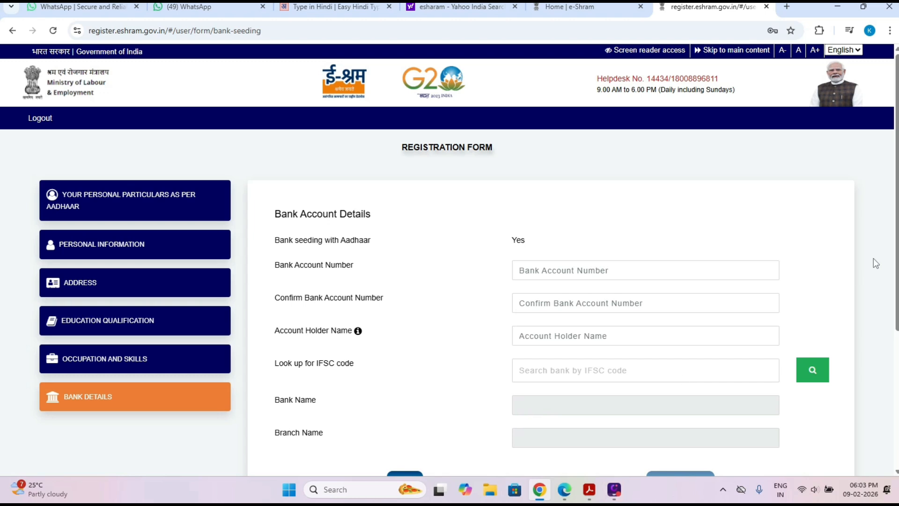
Go through the bank account number, confirmation, account holder name and IFSC code fields in the bank account details.
{"action": "scroll", "coordinate": [450, 260], "scroll_direction": "down", "scroll_amount": 1}
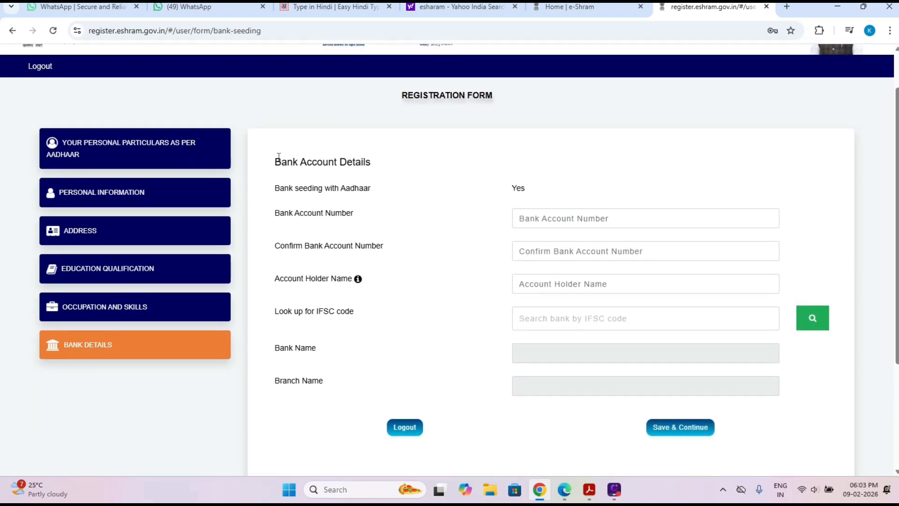
{"action": "left_click_drag", "start_coordinate": [277, 157], "coordinate": [381, 170]}
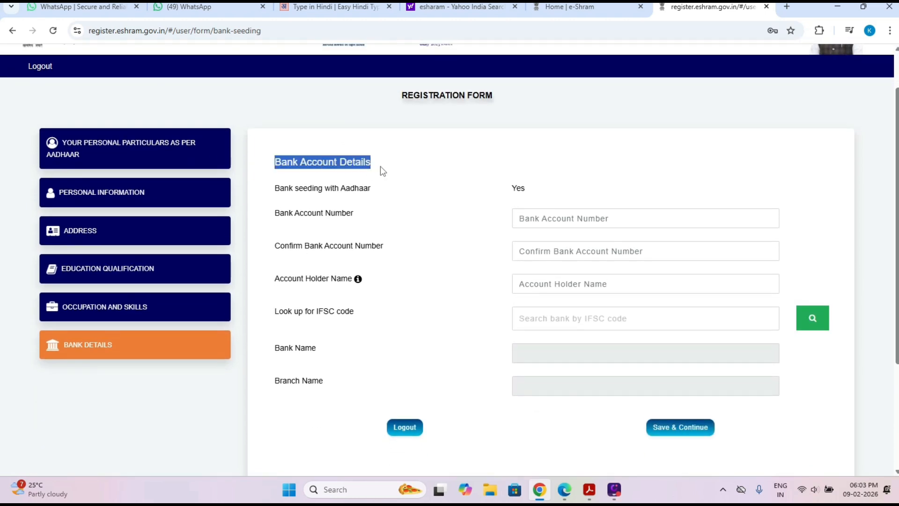
{"action": "left_click", "coordinate": [555, 219]}
{"action": "left_click", "coordinate": [549, 258]}
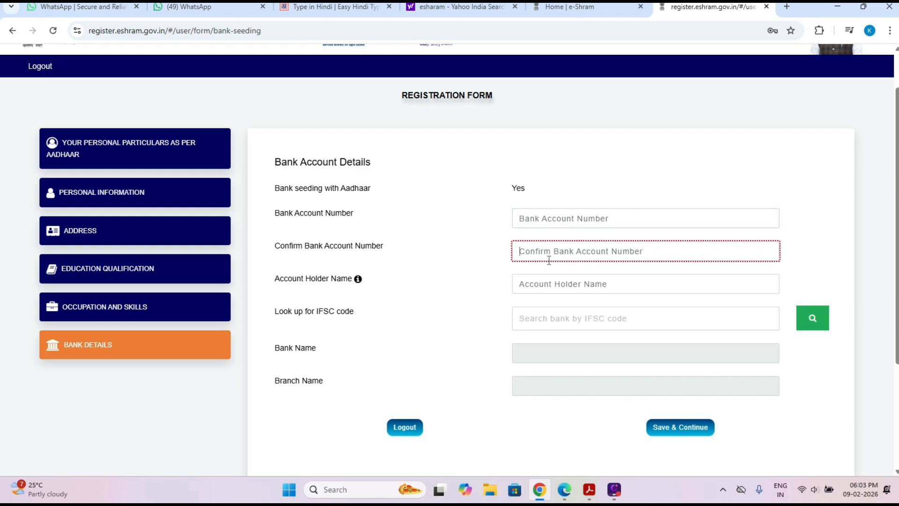
{"action": "left_click", "coordinate": [549, 275]}
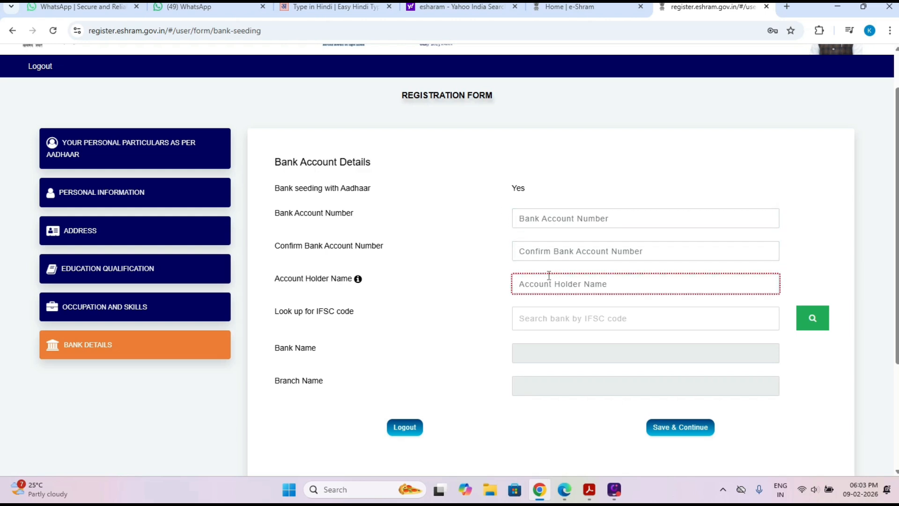
{"action": "left_click", "coordinate": [569, 315]}
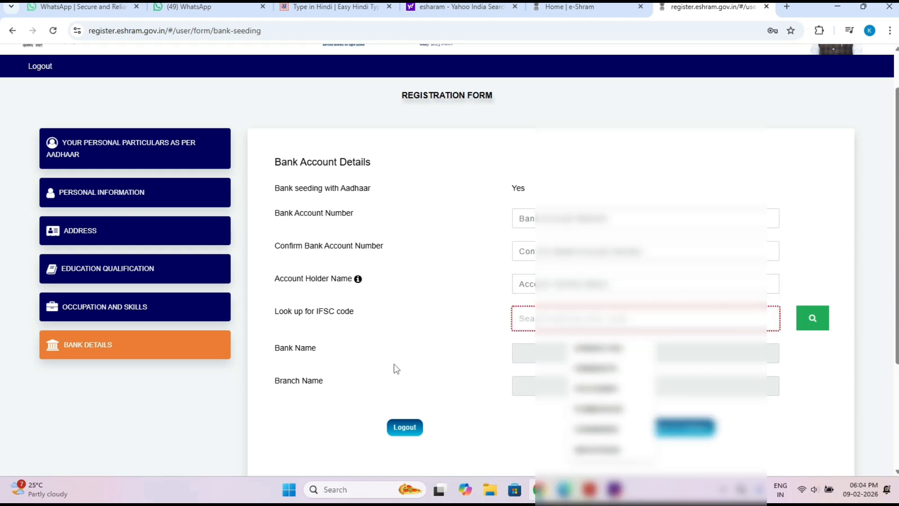
{"action": "left_click", "coordinate": [495, 387]}
{"action": "left_click_drag", "start_coordinate": [616, 421], "coordinate": [791, 149]}
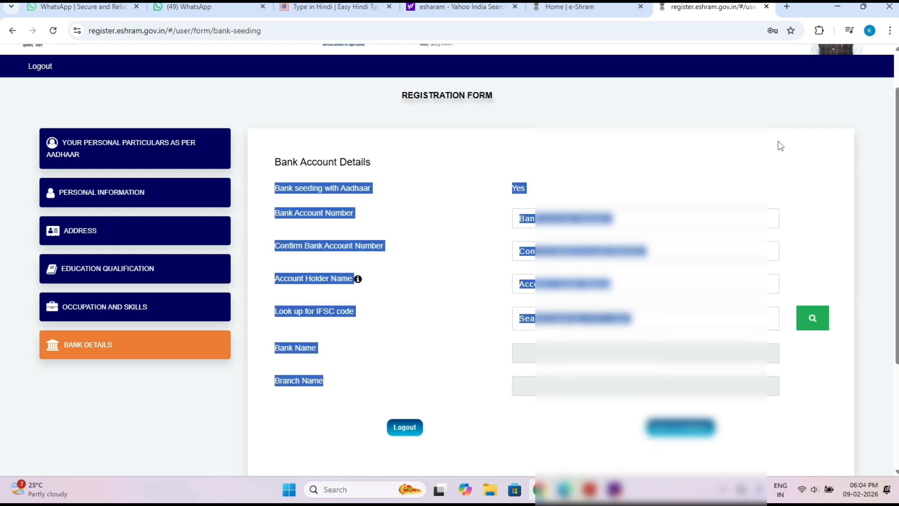
{"action": "left_click", "coordinate": [780, 145]}
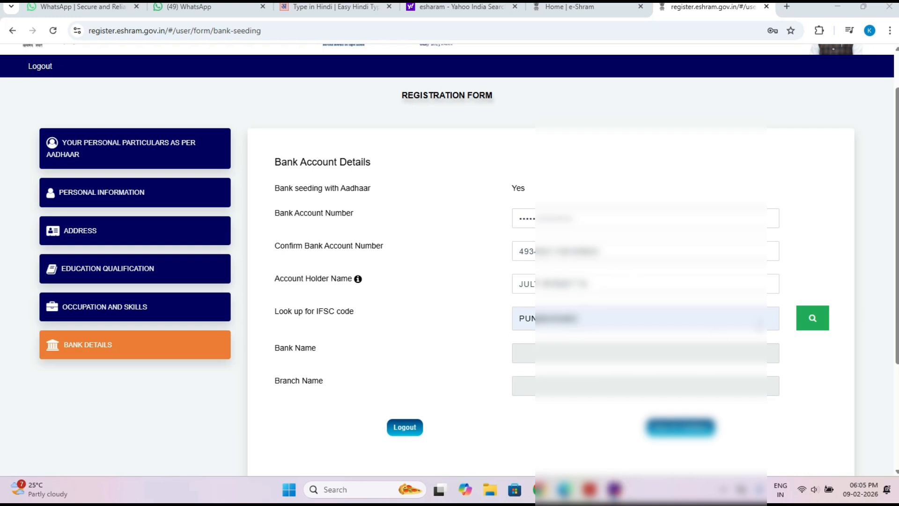
Look up the bank and branch by the entered IFSC code and save the bank details.
{"action": "left_click", "coordinate": [813, 320]}
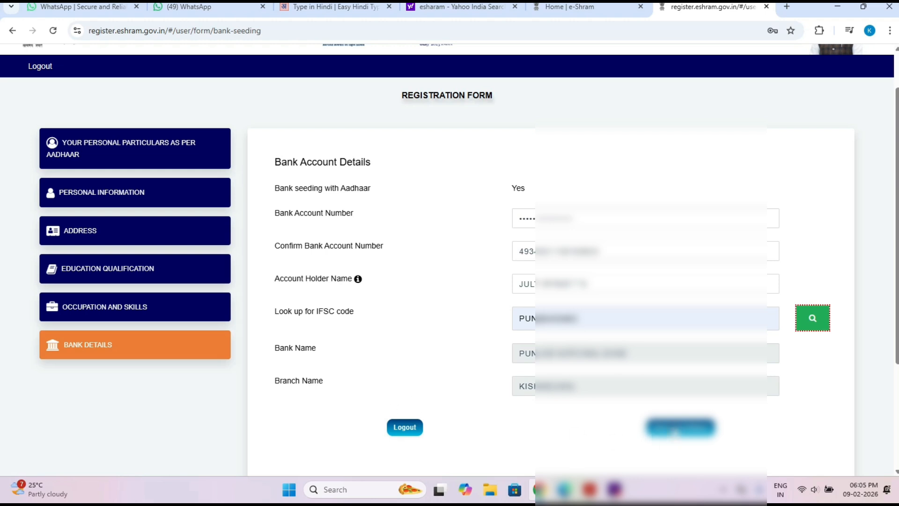
{"action": "left_click", "coordinate": [675, 428]}
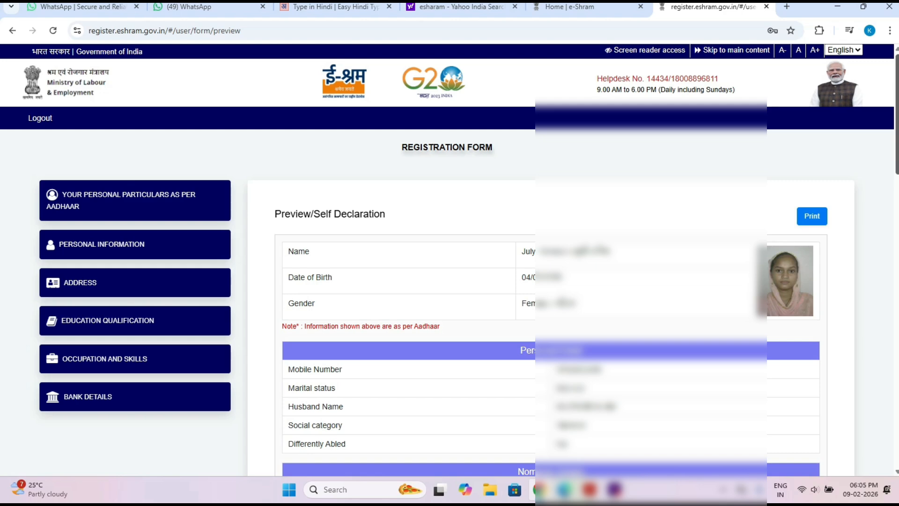
Go through the registration preview down to the self-declaration and accept the undertaking that the furnished information is true.
{"action": "scroll", "coordinate": [533, 201], "scroll_direction": "down", "scroll_amount": 1}
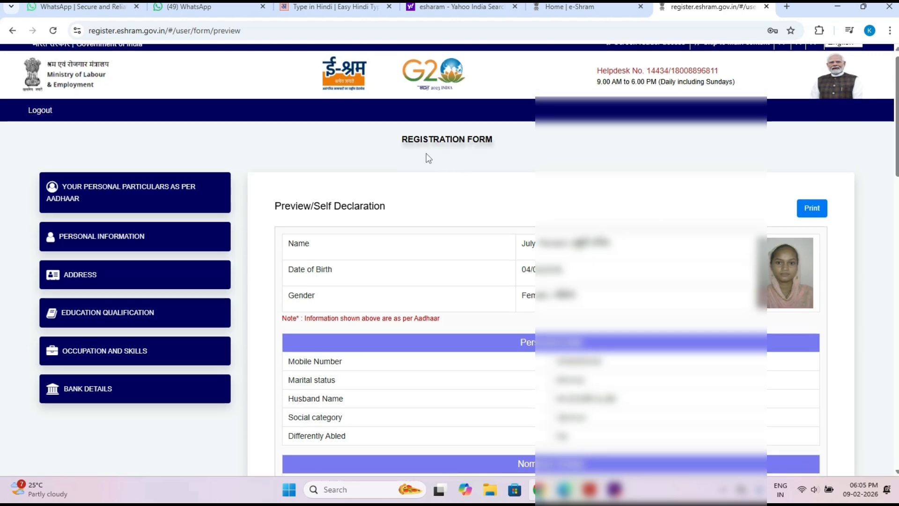
{"action": "left_click_drag", "start_coordinate": [400, 142], "coordinate": [508, 142]}
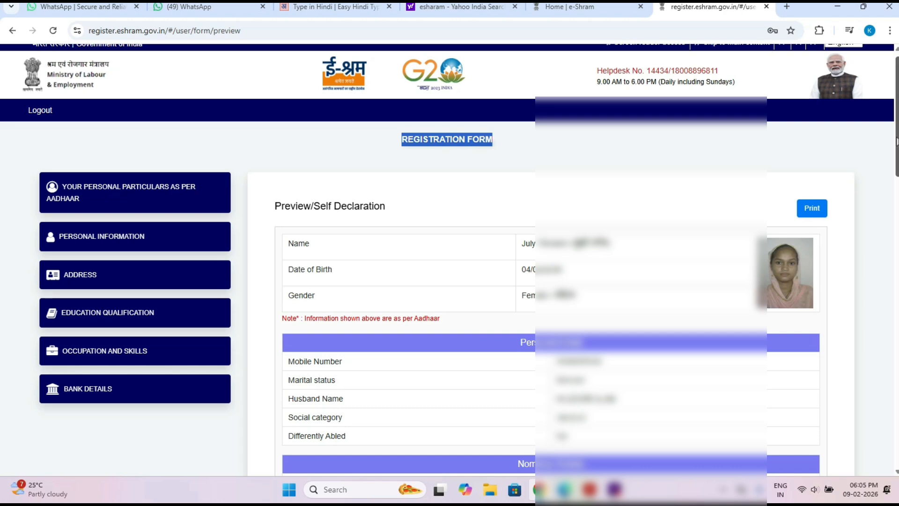
{"action": "scroll", "coordinate": [896, 140], "scroll_direction": "down", "scroll_amount": 3}
{"action": "scroll", "coordinate": [551, 275], "scroll_direction": "down", "scroll_amount": 10}
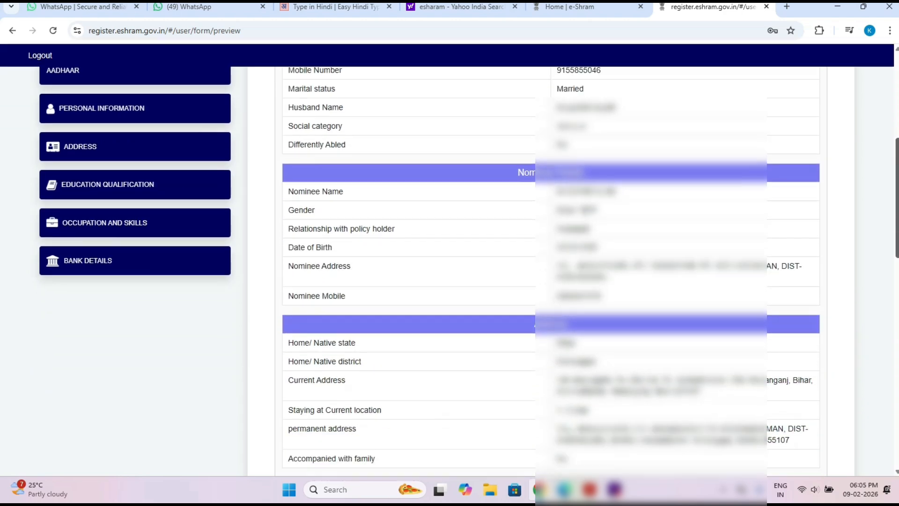
{"action": "scroll", "coordinate": [368, 181], "scroll_direction": "down", "scroll_amount": 8}
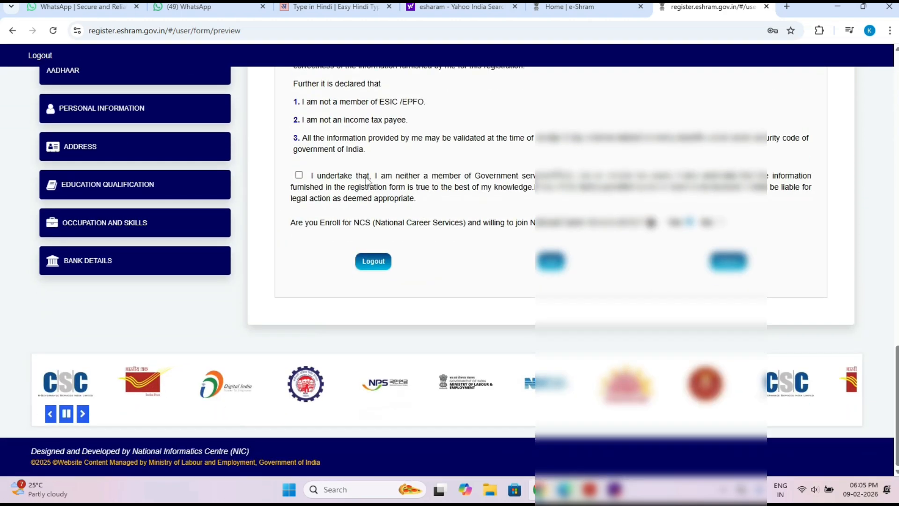
{"action": "left_click", "coordinate": [299, 175]}
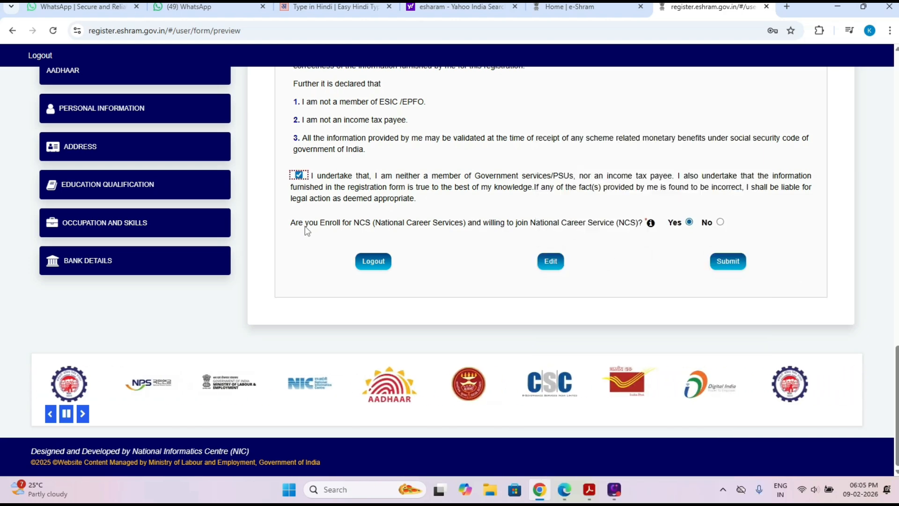
Answer No to enrolling for and joining the National Career Service (NCS) and submit the registration form.
{"action": "left_click_drag", "start_coordinate": [296, 227], "coordinate": [463, 234]}
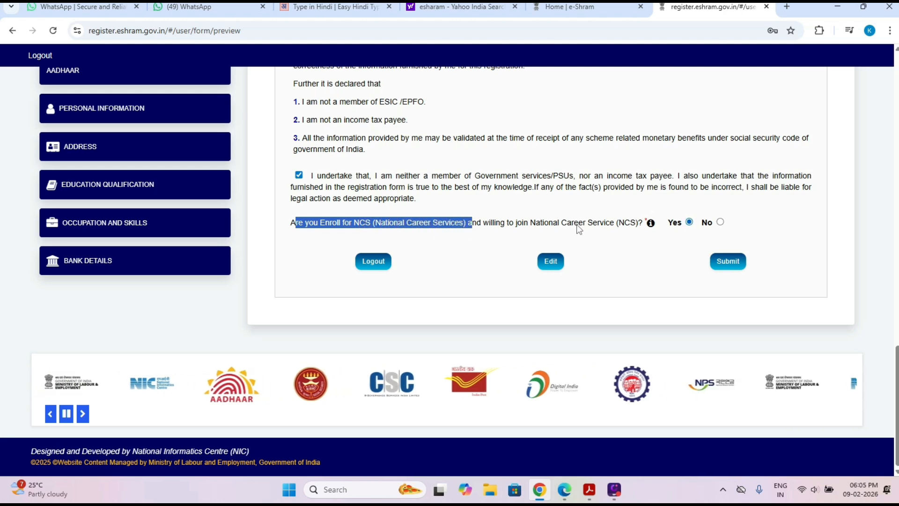
{"action": "left_click", "coordinate": [720, 222]}
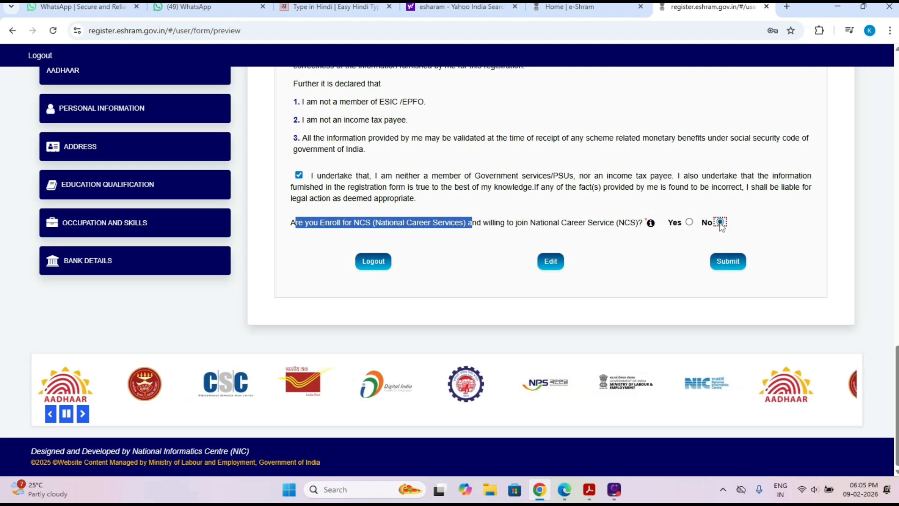
{"action": "left_click", "coordinate": [608, 296]}
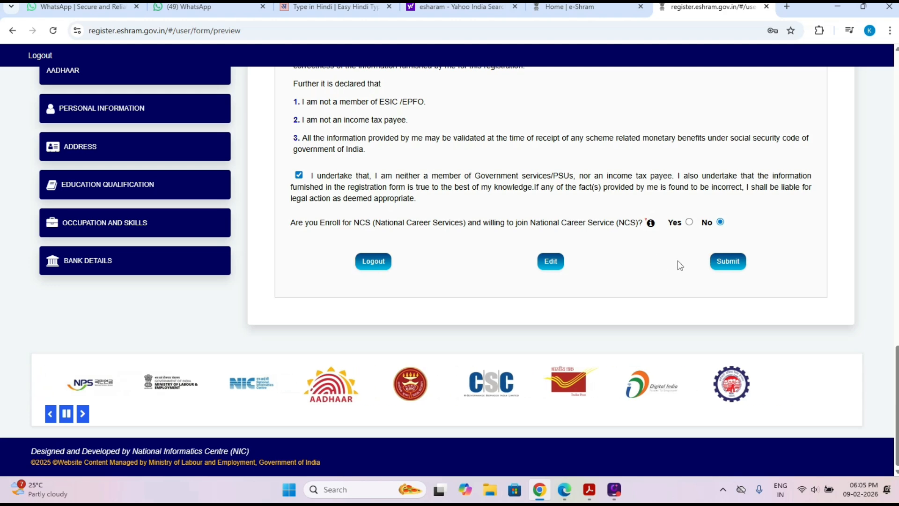
{"action": "left_click", "coordinate": [722, 266]}
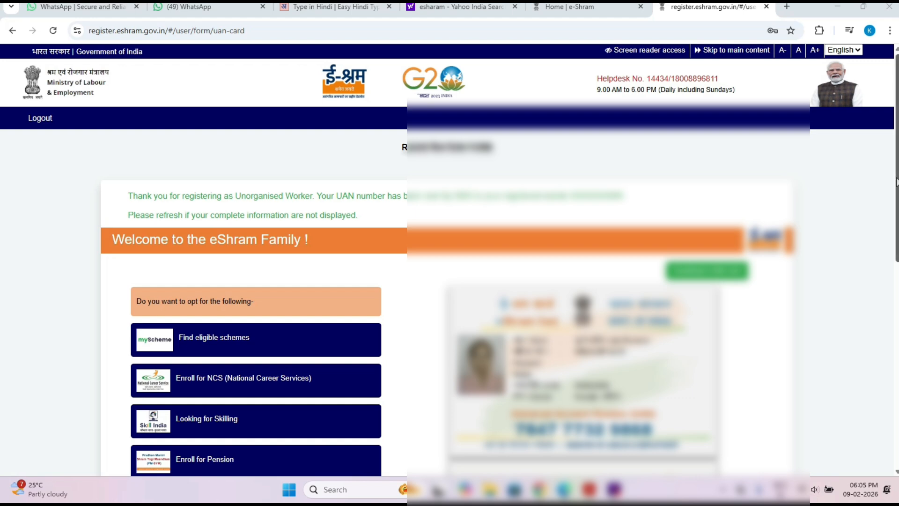
Look over the front and back of the issued e-Shram card.
{"action": "scroll", "coordinate": [449, 262], "scroll_direction": "down", "scroll_amount": 3}
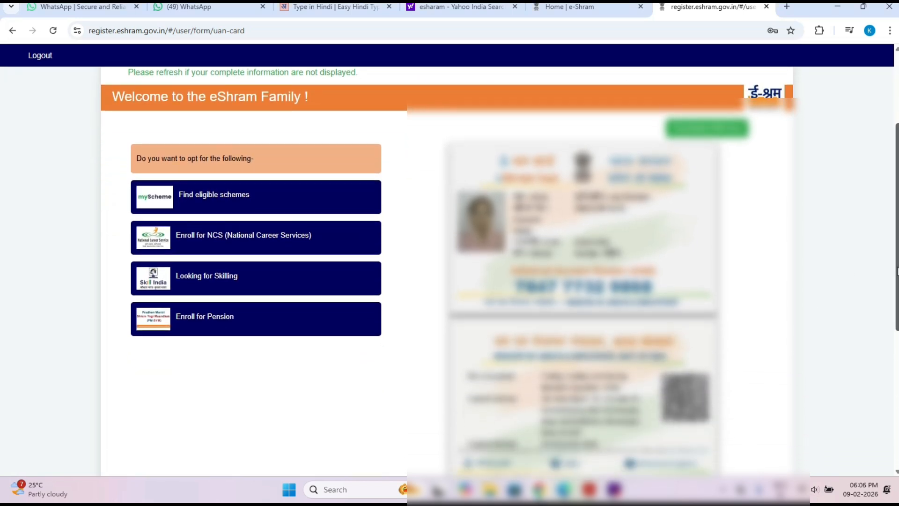
{"action": "scroll", "coordinate": [898, 272], "scroll_direction": "down", "scroll_amount": 1}
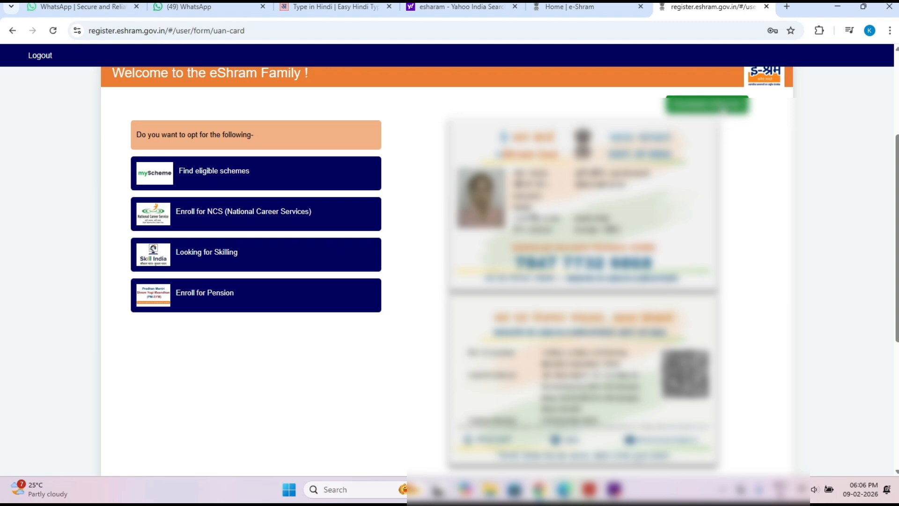